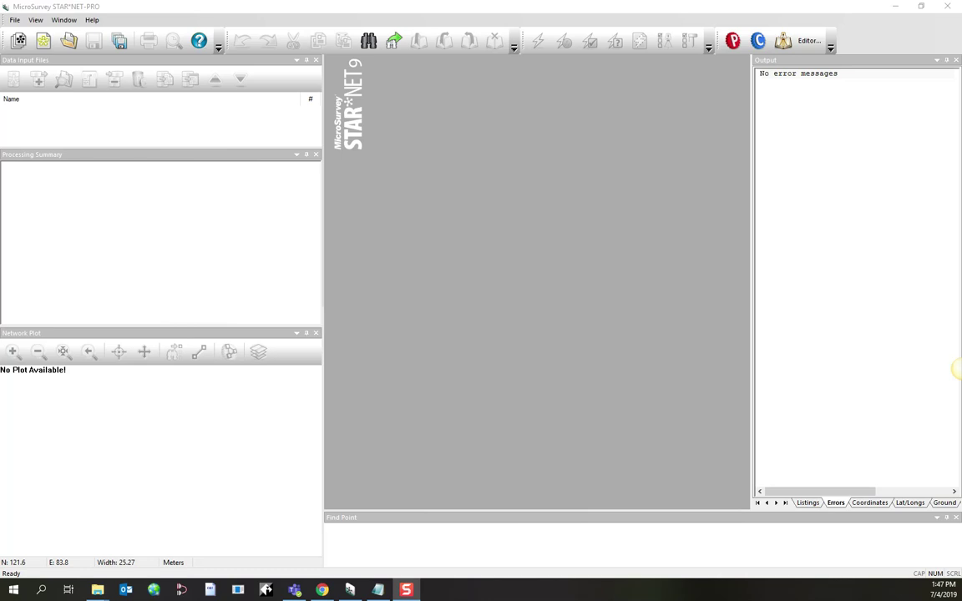
Step: Start opening an existing project from the File menu, showing the materials folder
left_click(15, 20)
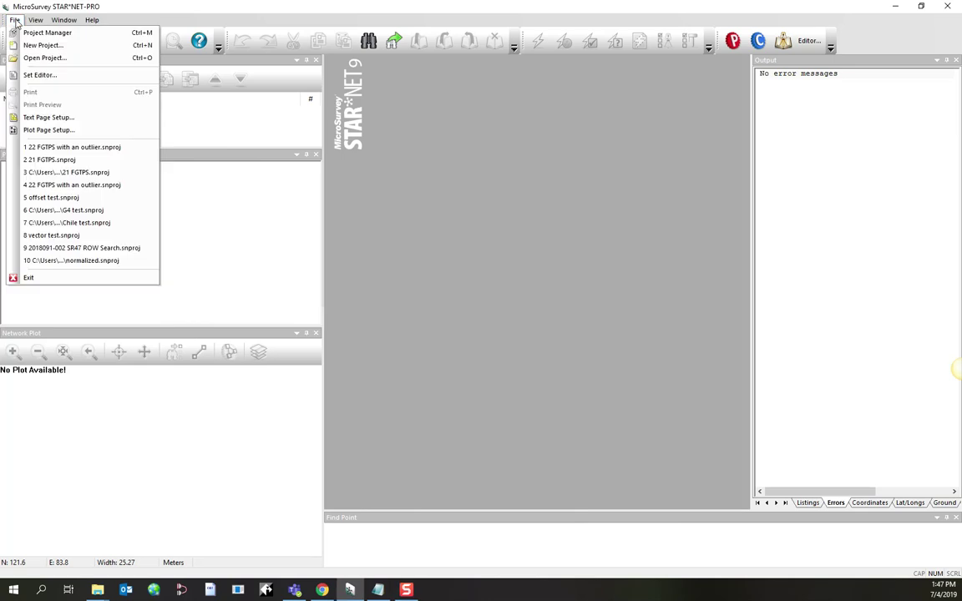
left_click(45, 59)
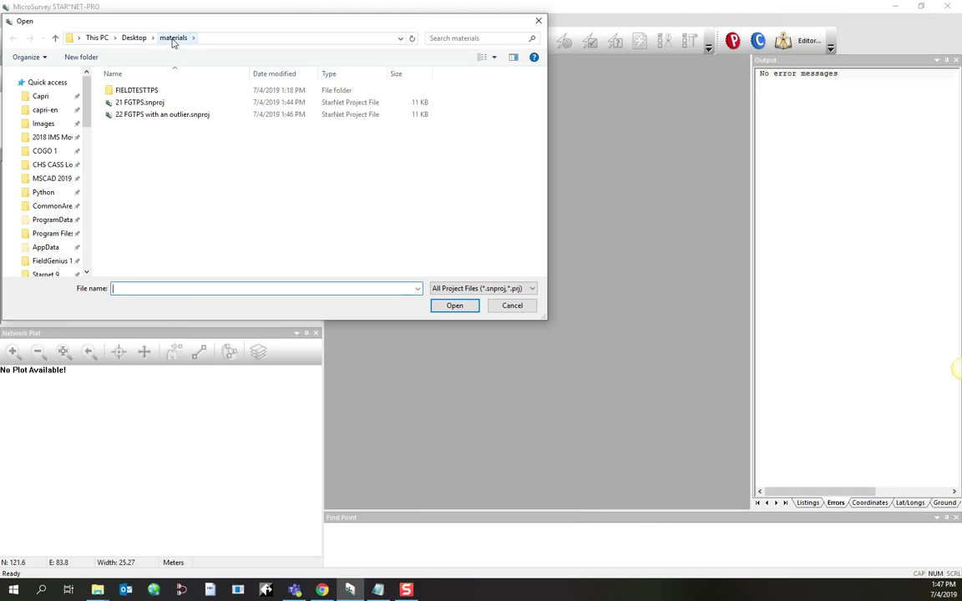
Step: Open '22 FGTPS with an outlier.snproj' and scroll through its data file instructions
left_click(133, 116)
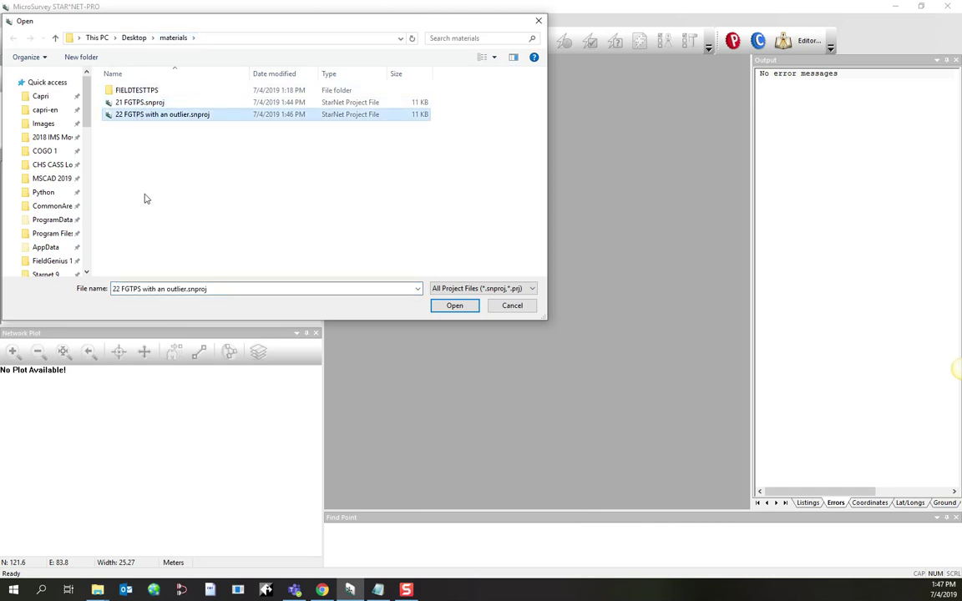
left_click(455, 305)
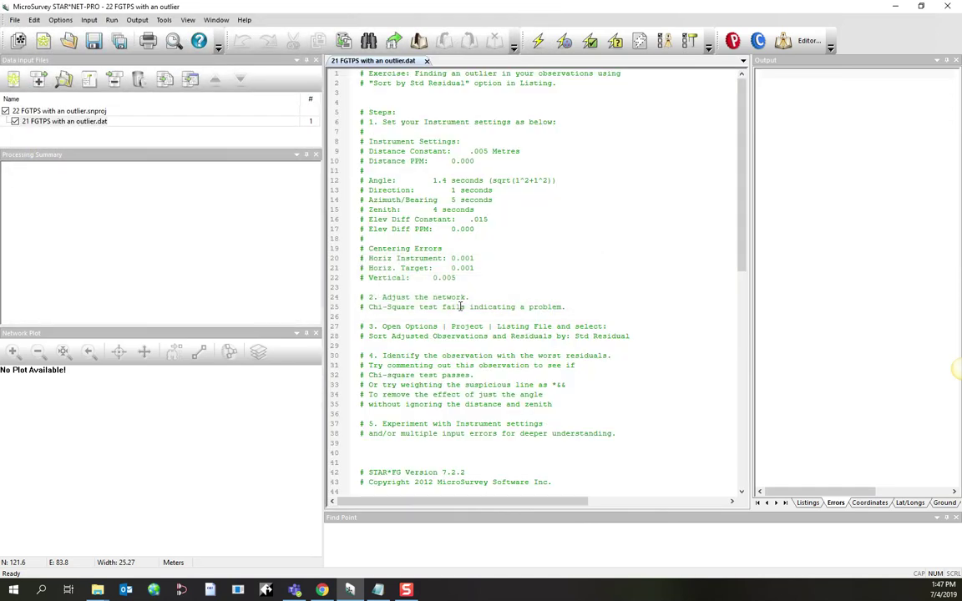
left_click(638, 227)
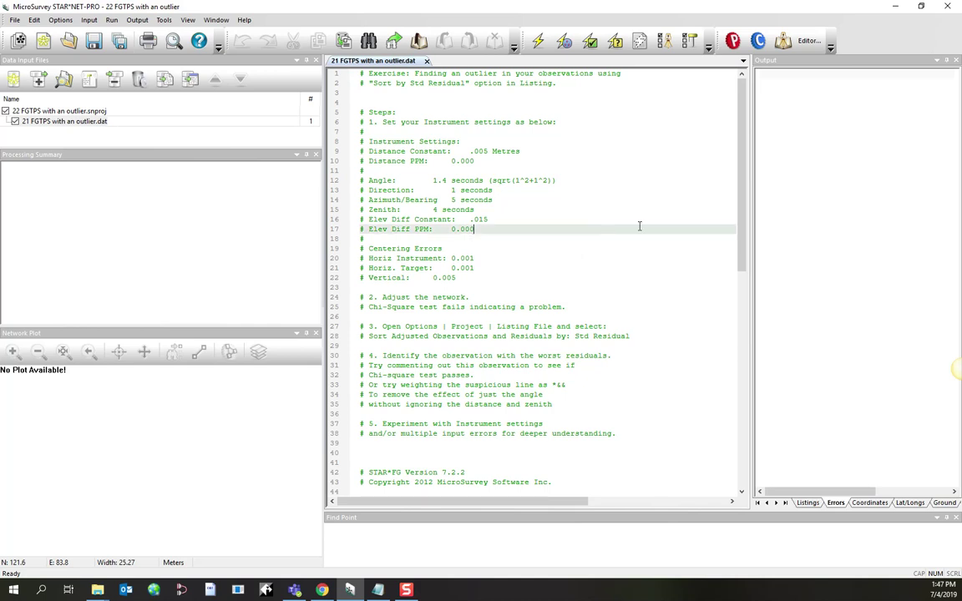
left_click_drag(743, 219, 741, 440)
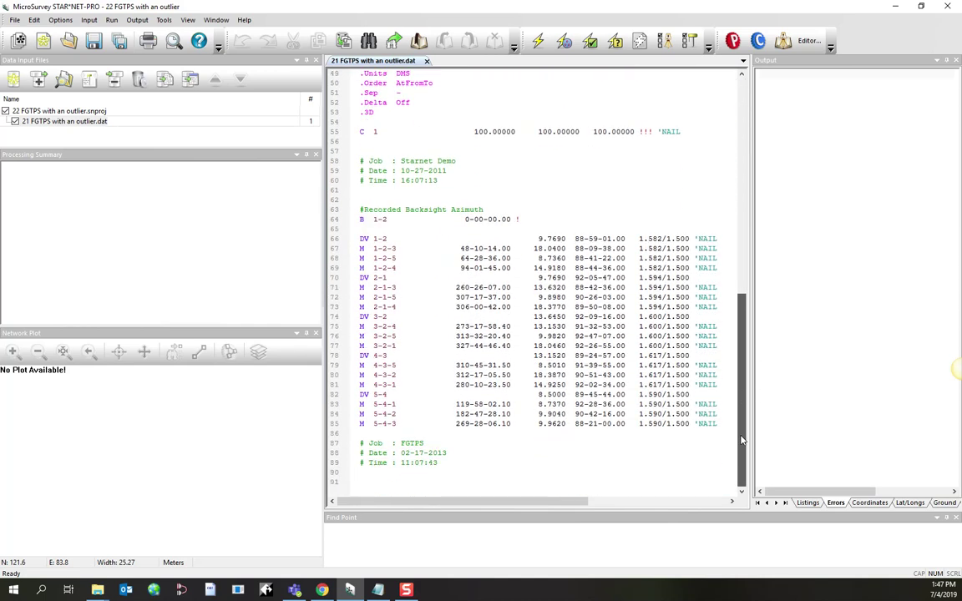
left_click_drag(741, 440, 759, 212)
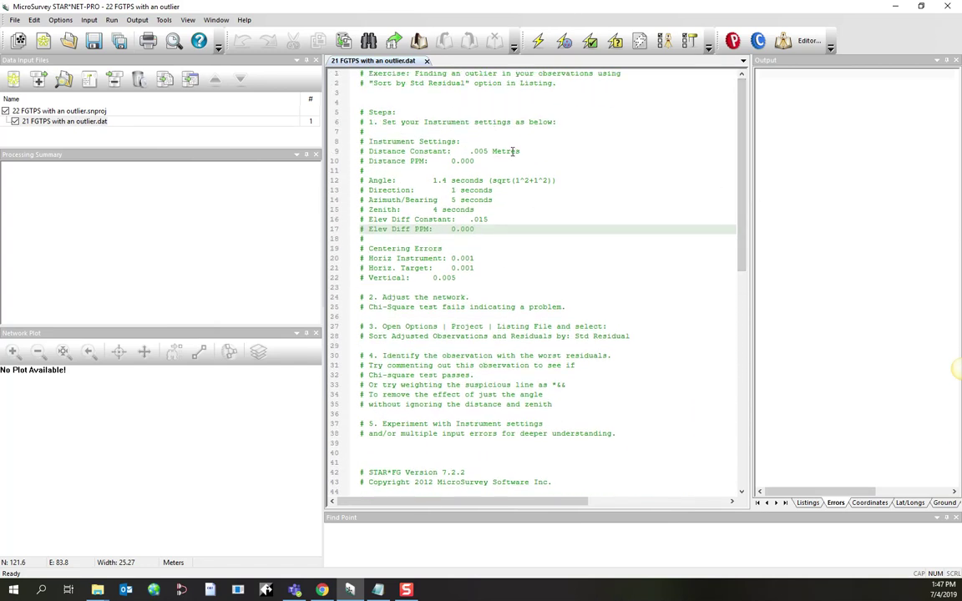
left_click(53, 20)
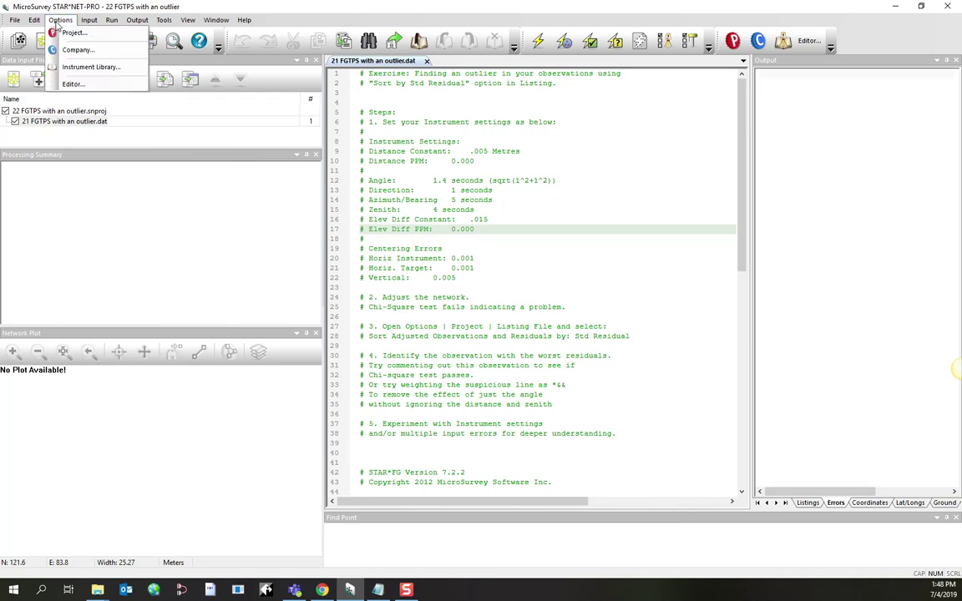
left_click(57, 34)
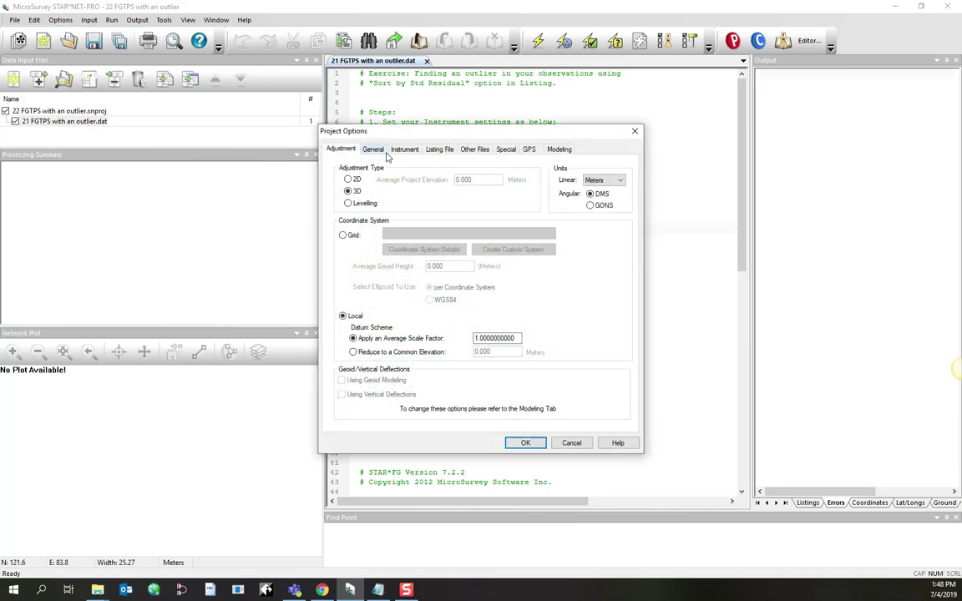
key("ctrl+Tab")
key("ctrl+Tab")
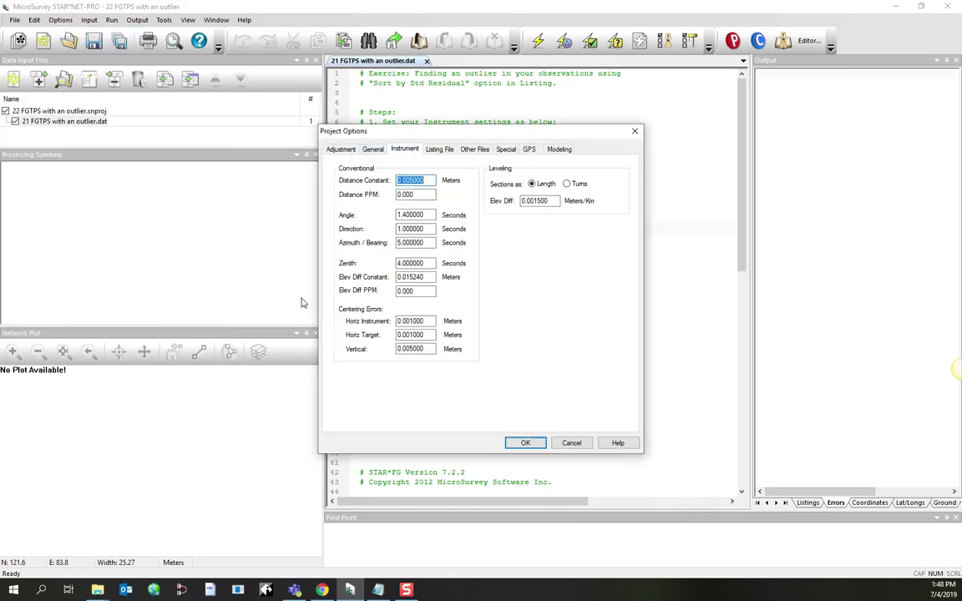
key("Return")
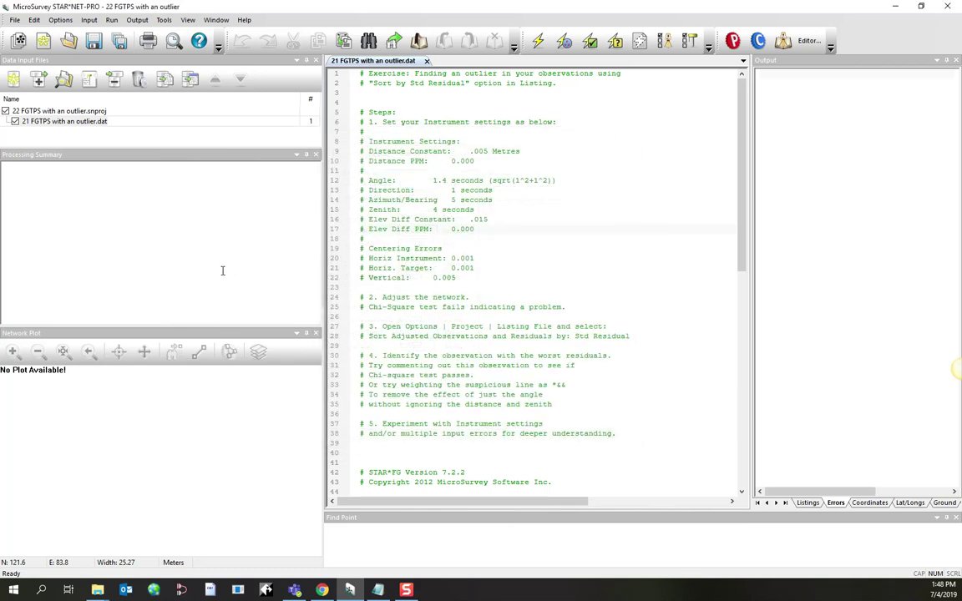
left_click(30, 120)
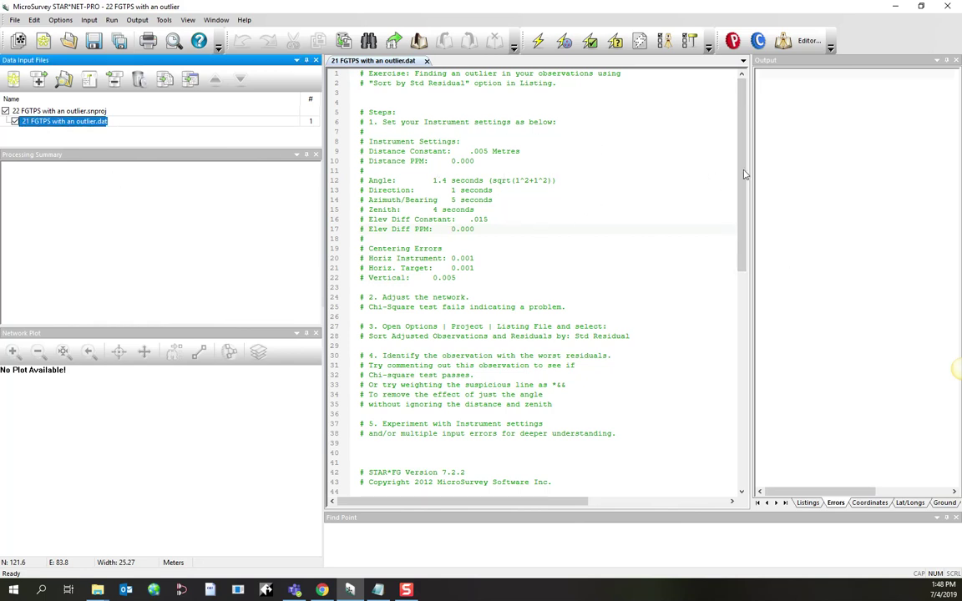
Step: Scroll the data file down to the observation lines 49 to 91
left_click_drag(739, 154, 726, 379)
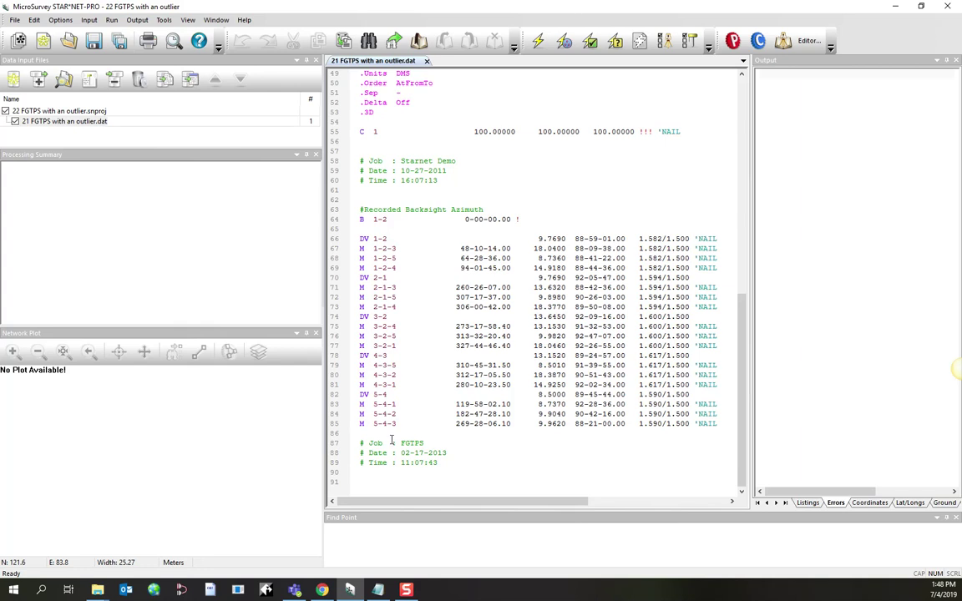
Step: Run the network adjustment and note the Chi-Square test warning in the Processing Summary
left_click(539, 42)
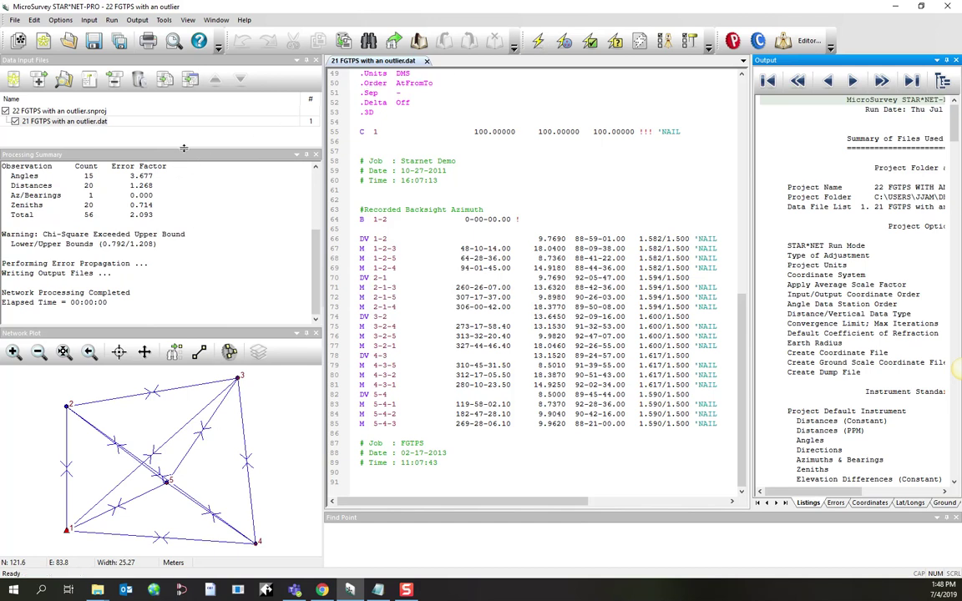
left_click_drag(184, 143, 182, 122)
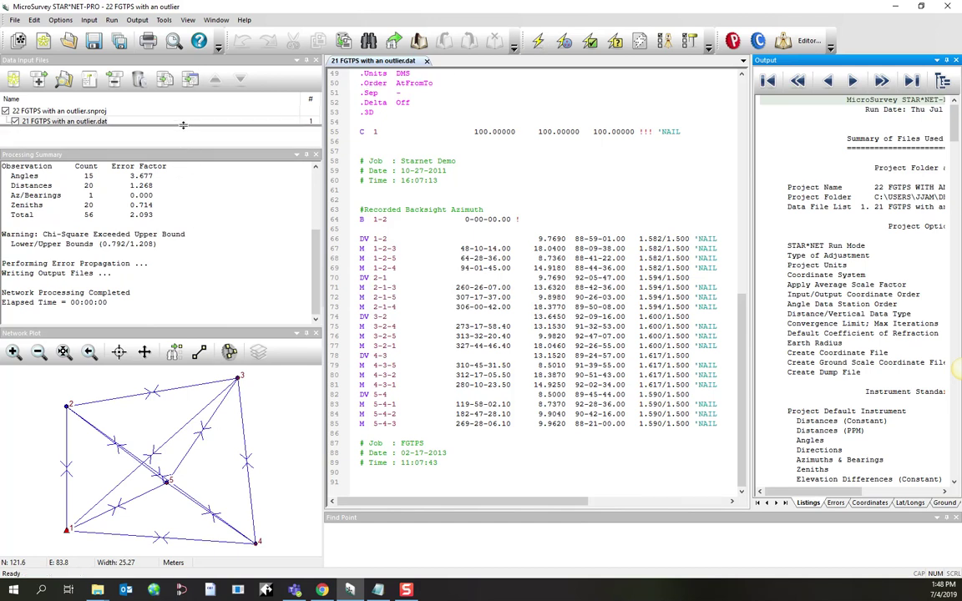
left_click_drag(41, 231, 87, 231)
left_click(121, 232)
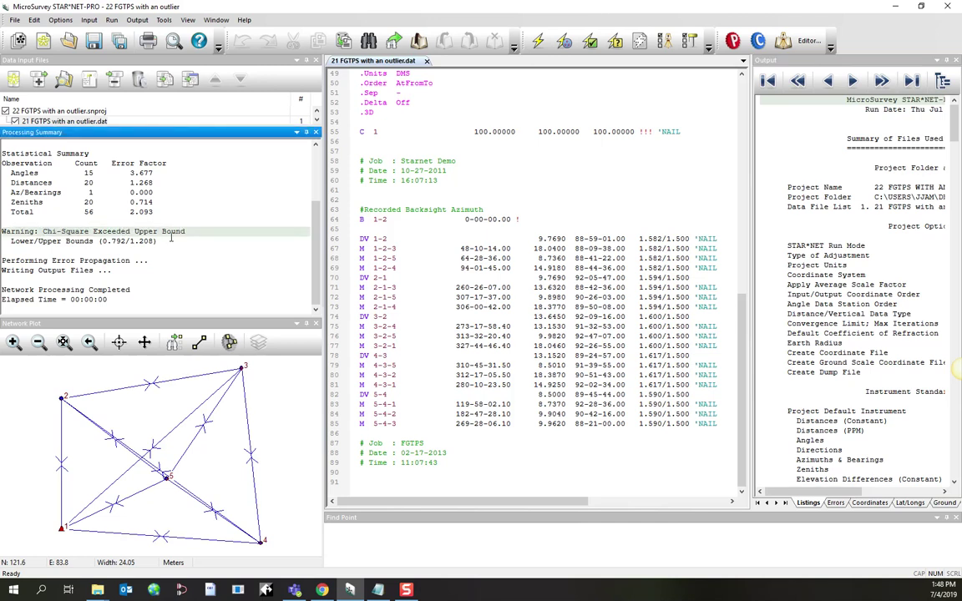
Step: Review error factors: Distances 1.268, Zeniths 0.714, Az/Bearings 0.000, total 2.093
double_click(135, 212)
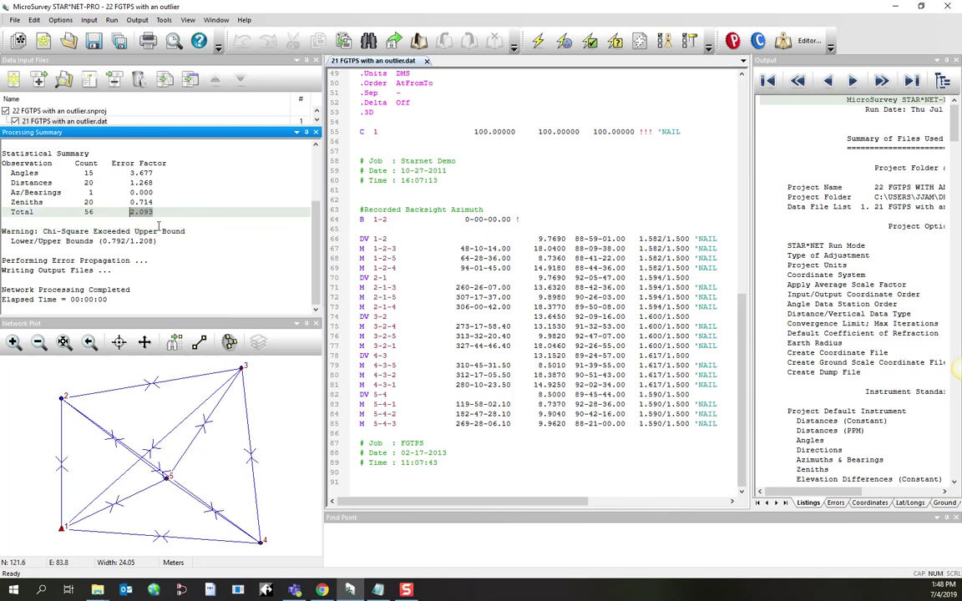
double_click(152, 202)
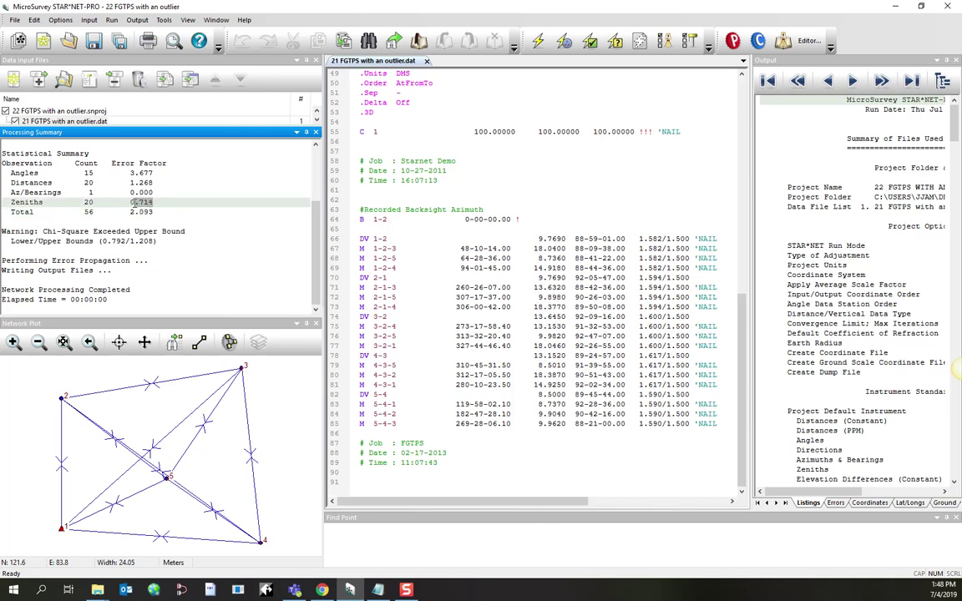
double_click(152, 192)
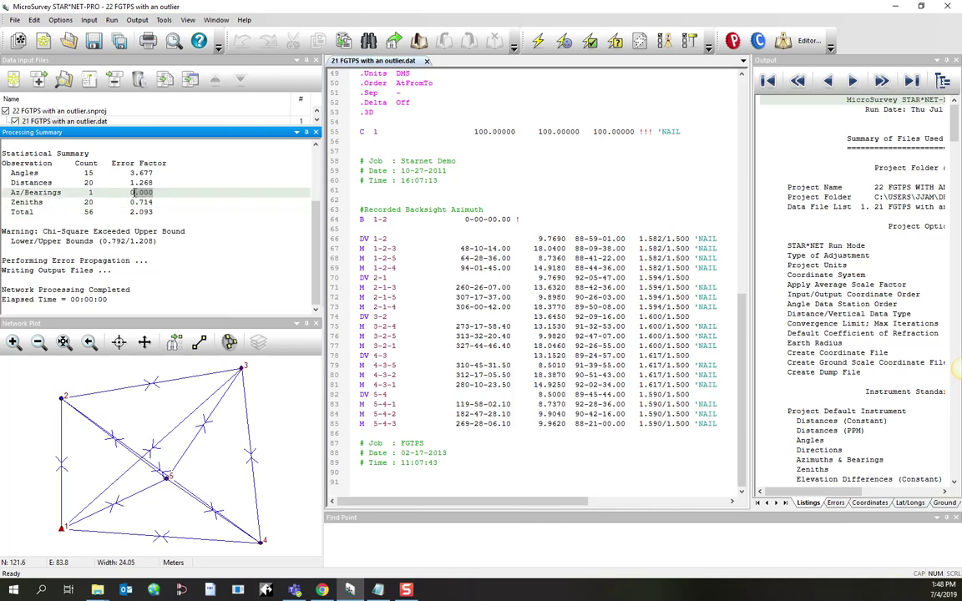
double_click(153, 182)
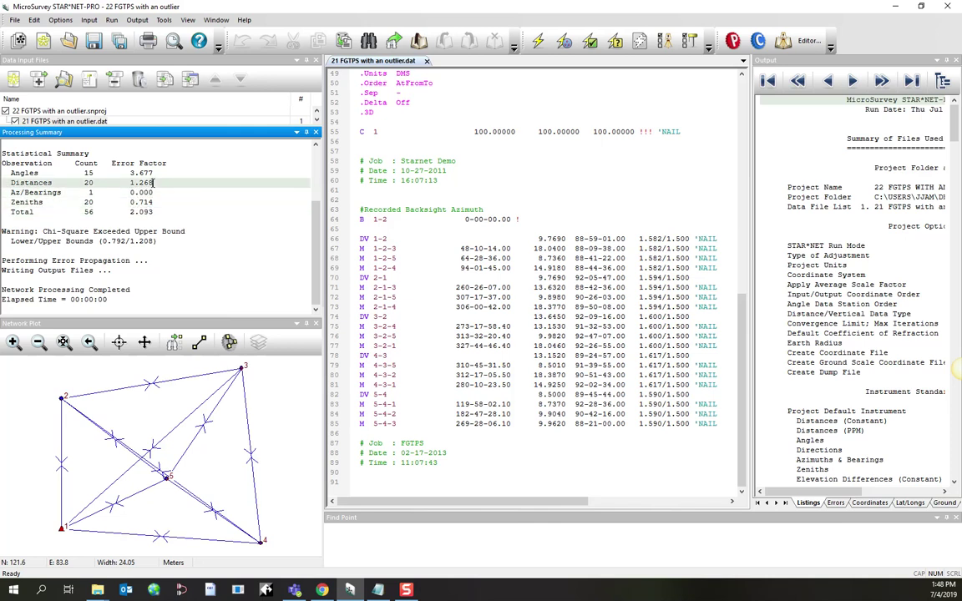
double_click(152, 192)
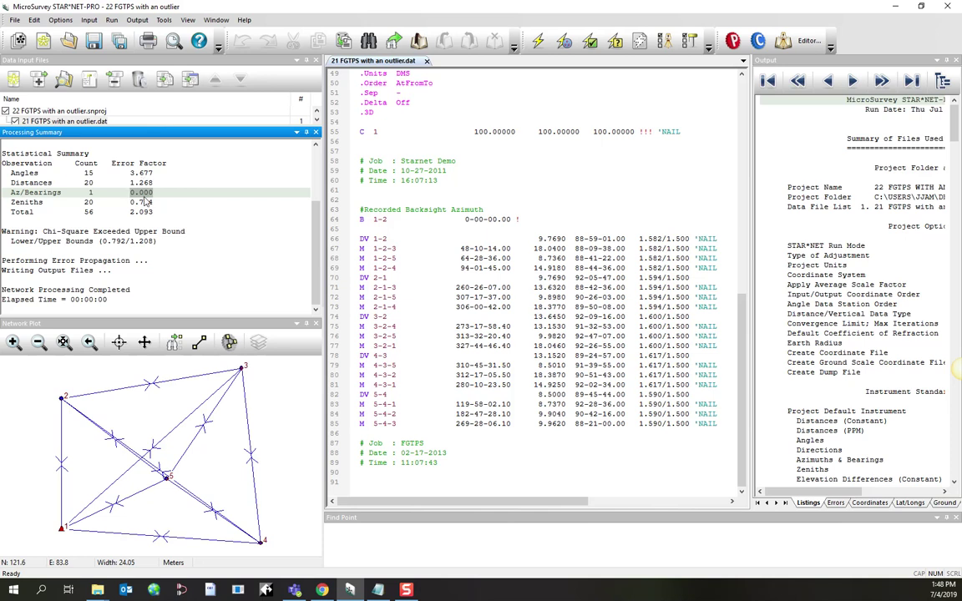
double_click(153, 211)
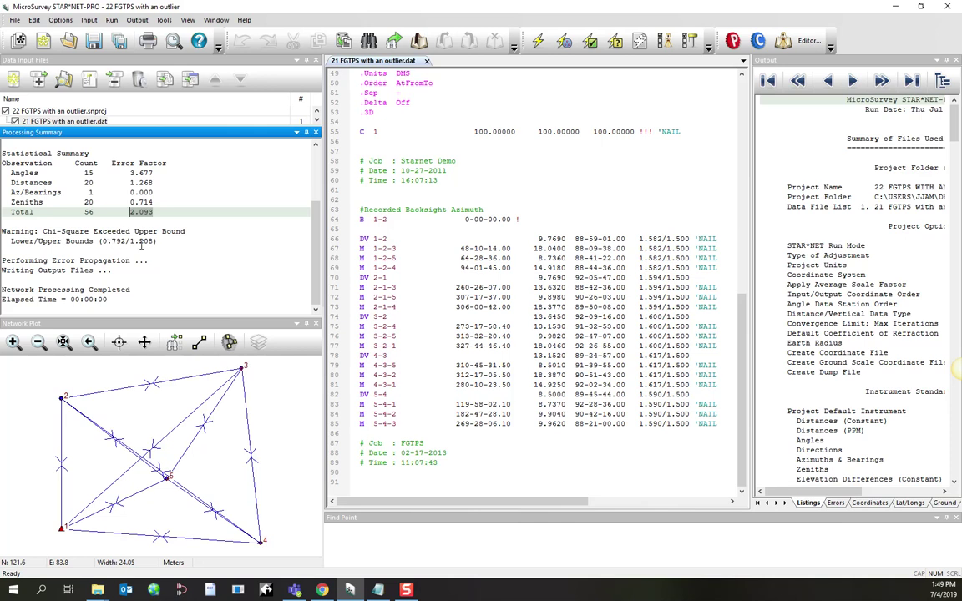
Step: Compare the total error factor 2.093 against the chi-square bounds 0.792/1.208
left_click(147, 241)
left_click_drag(155, 242, 101, 242)
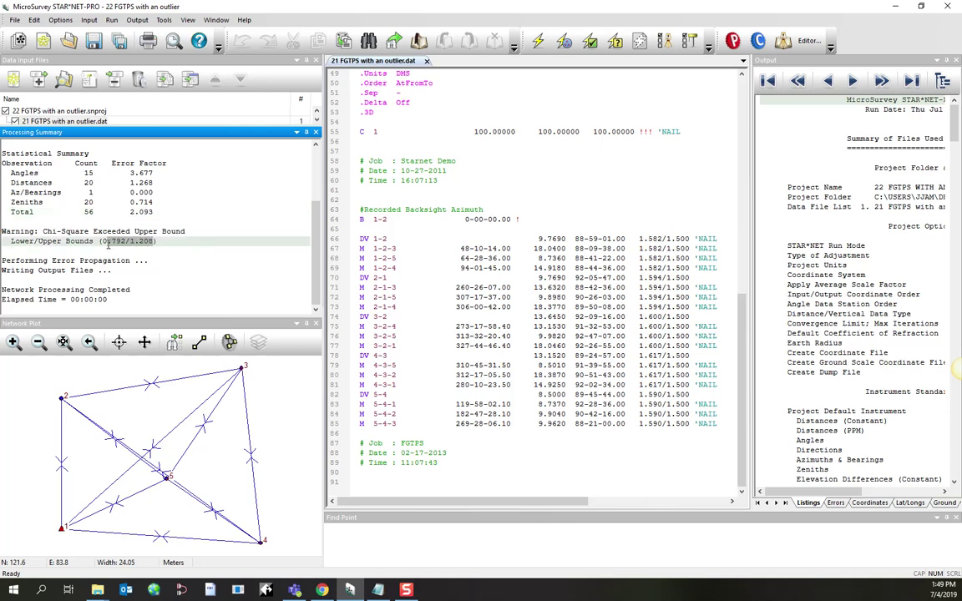
double_click(148, 213)
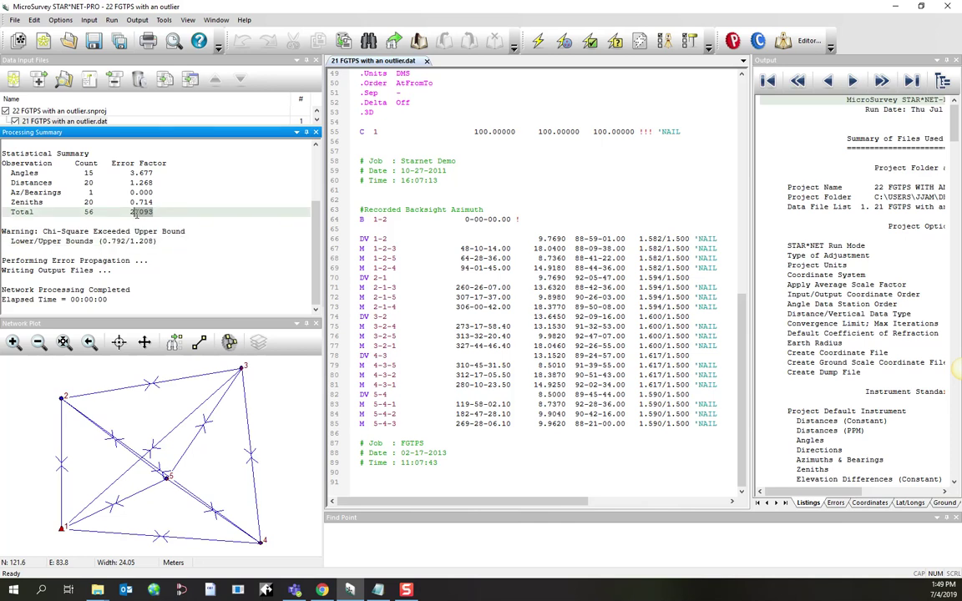
left_click(111, 241)
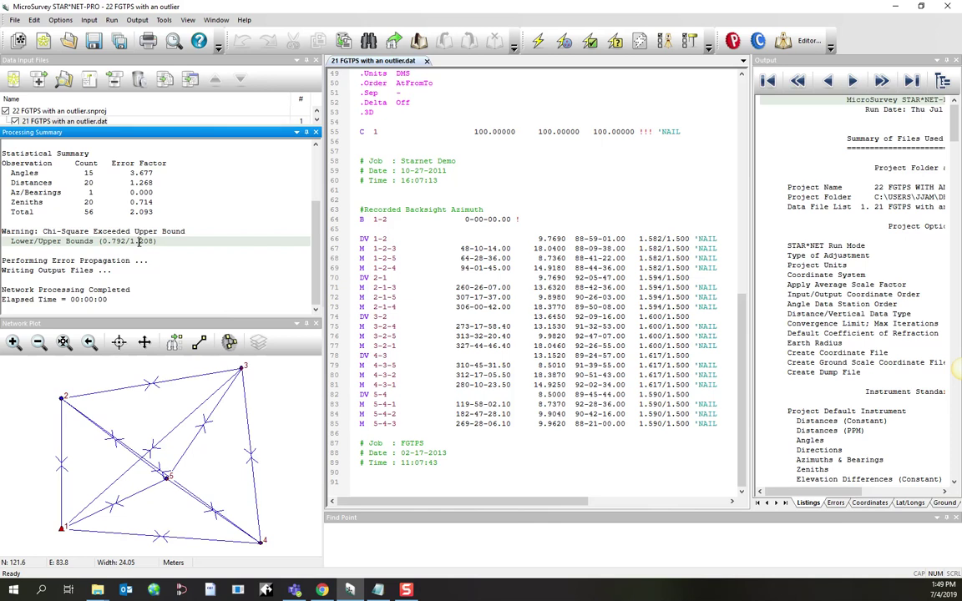
left_click(142, 163)
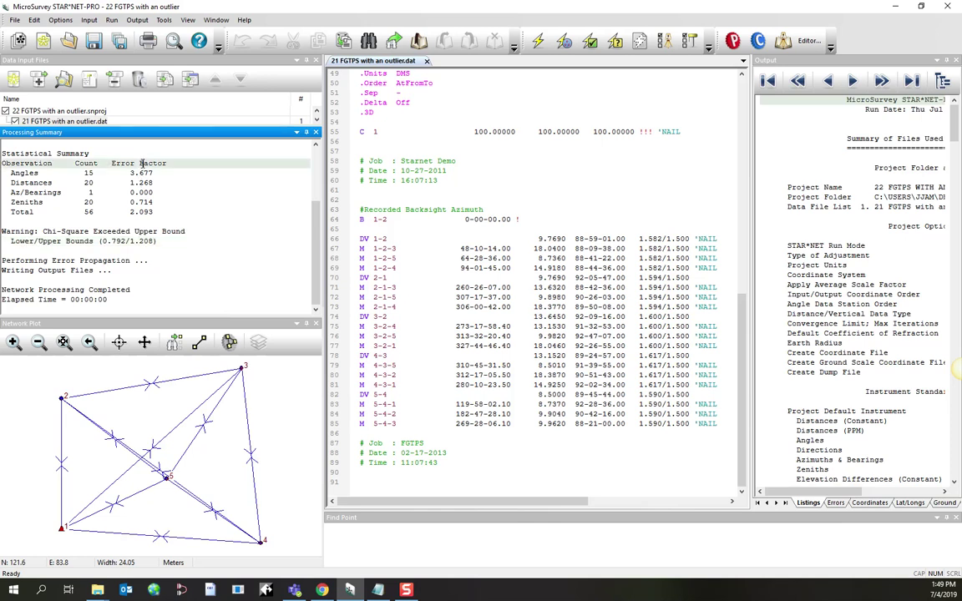
left_click(153, 173)
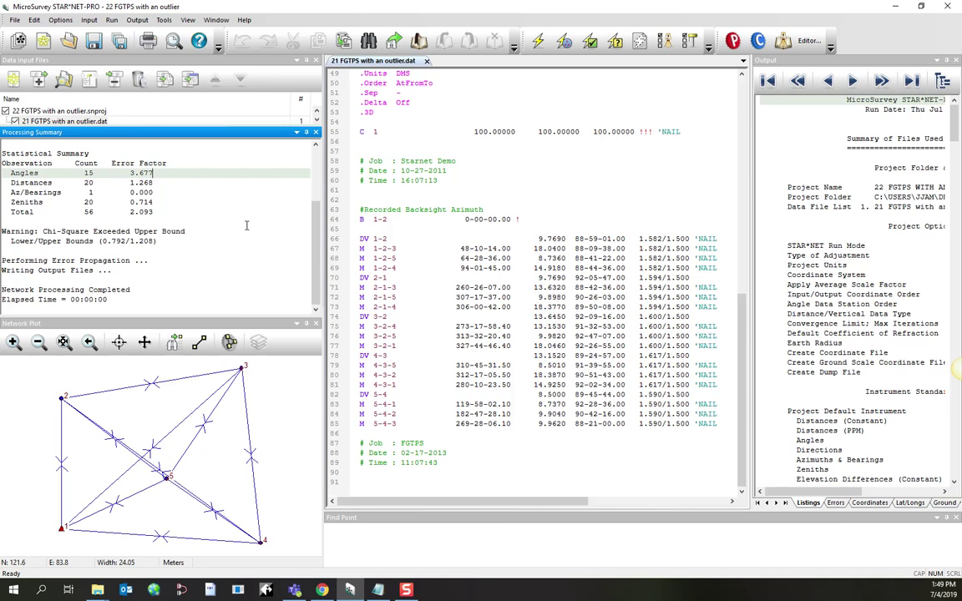
key("Down")
key("Up")
key("Down")
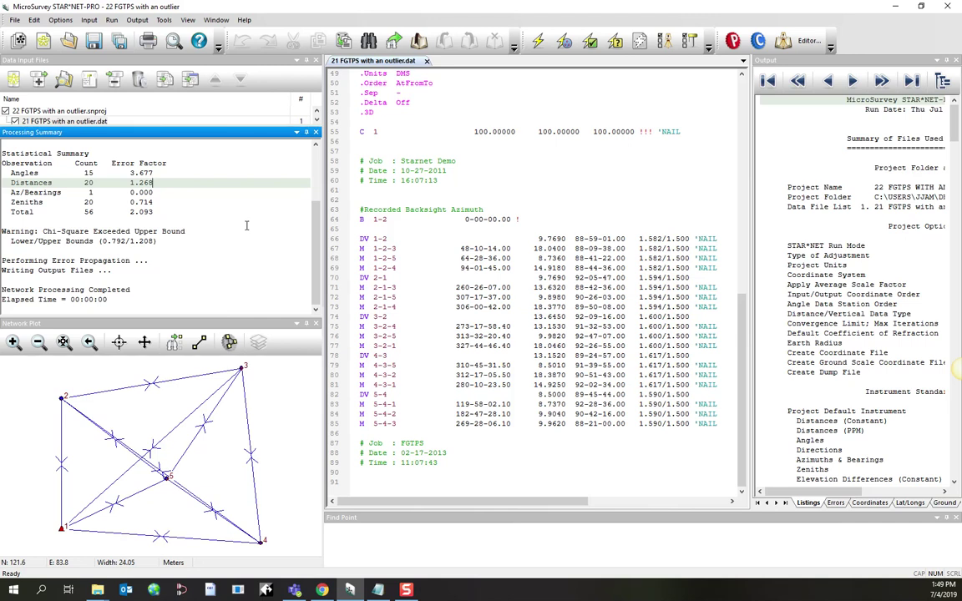
key("Down")
key("Down")
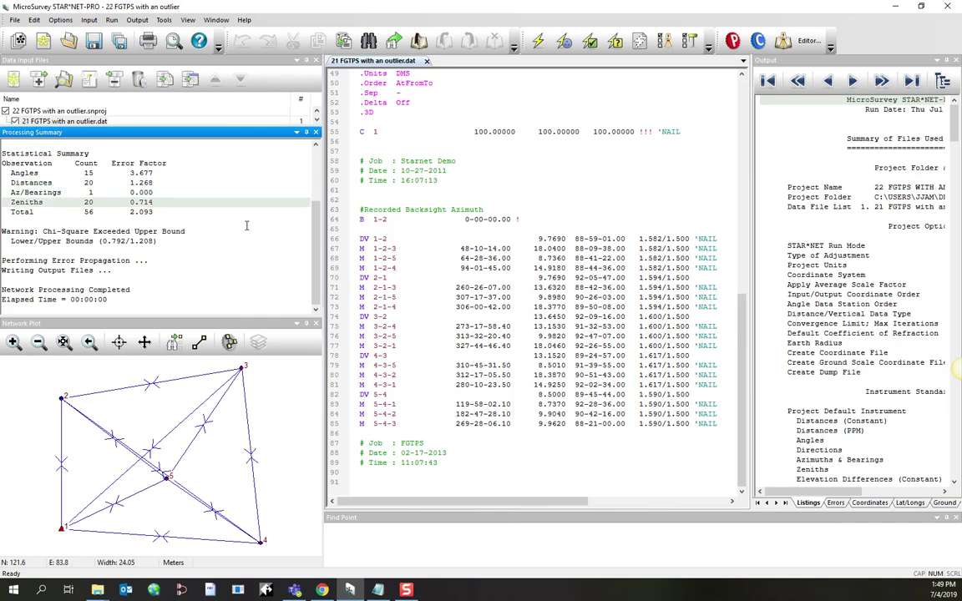
key("Up")
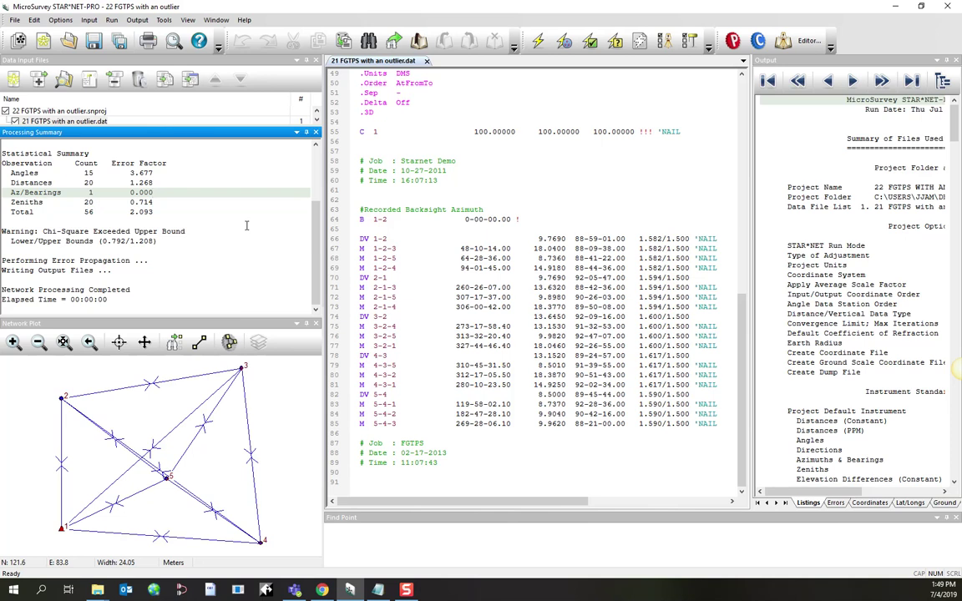
key("Up")
key("Up")
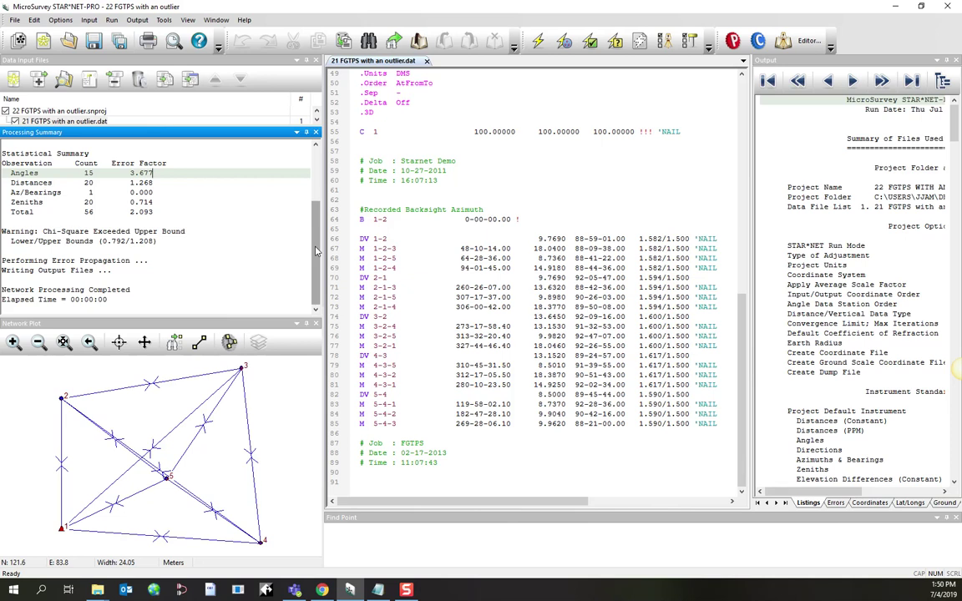
scroll(317, 250, "up", 3)
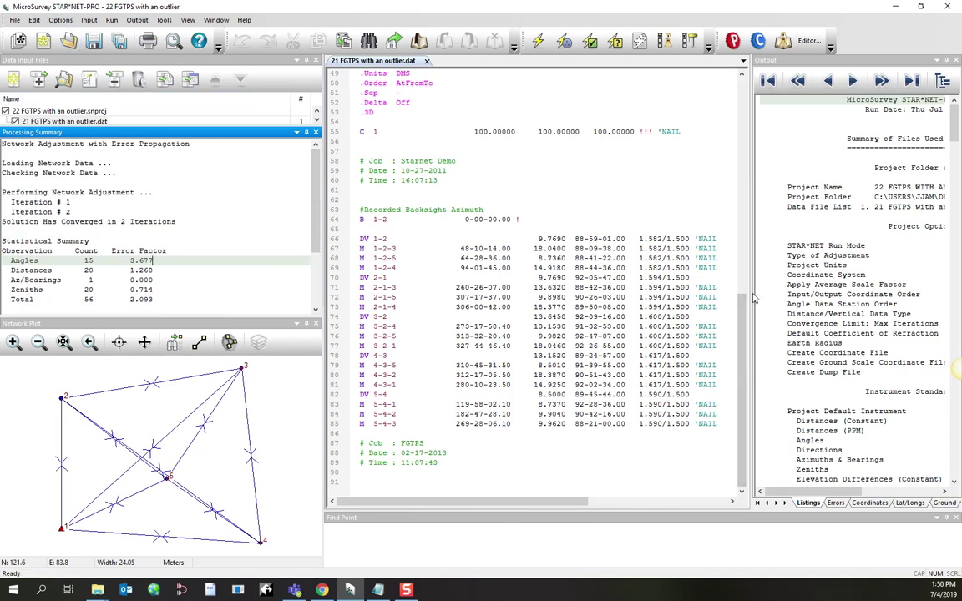
Step: Widen the output pane and jump to Adjusted Angle Observations, showing standardized residuals 9.2 and 6.1
left_click_drag(752, 292, 568, 298)
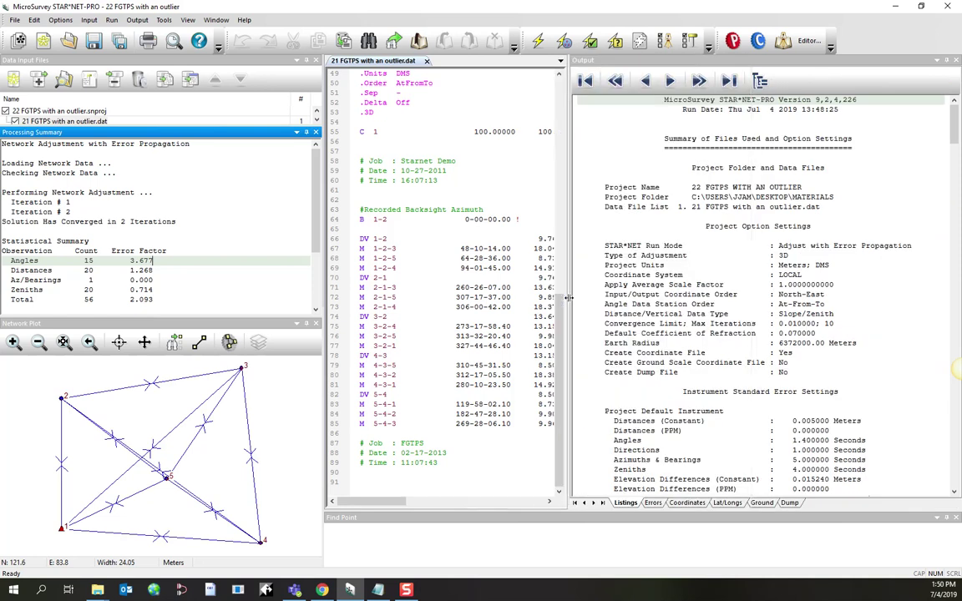
left_click(758, 83)
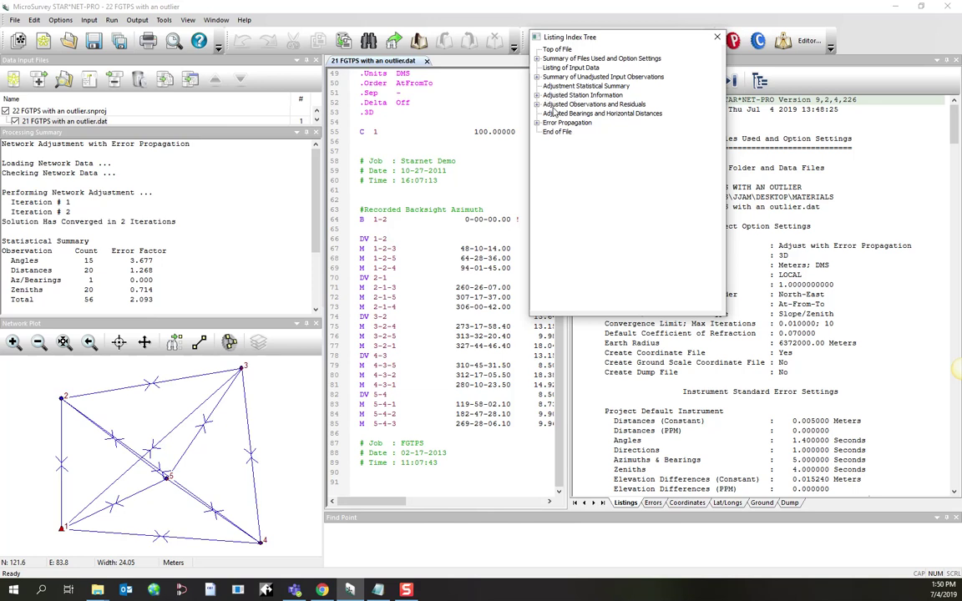
left_click_drag(582, 37, 479, 66)
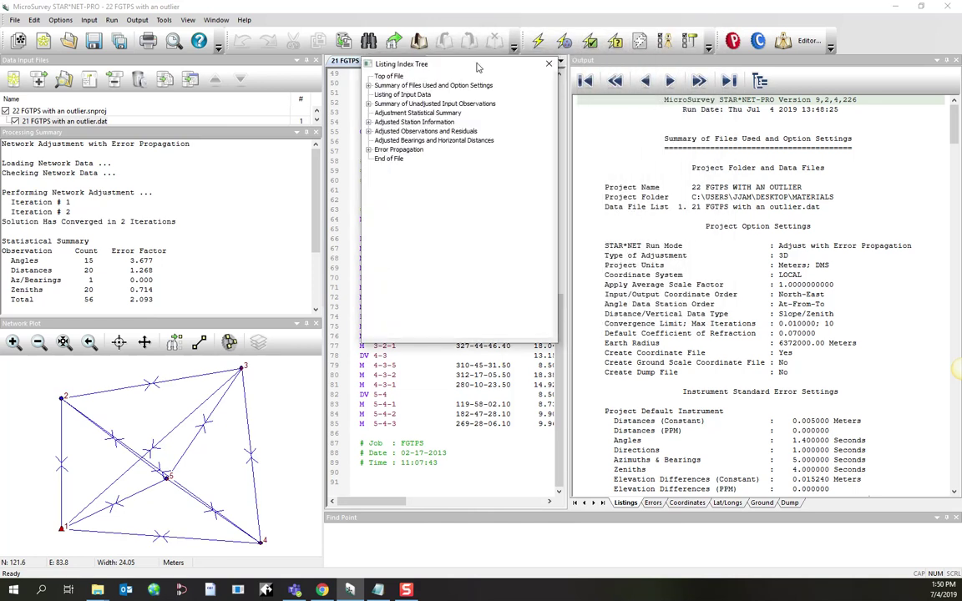
left_click(369, 131)
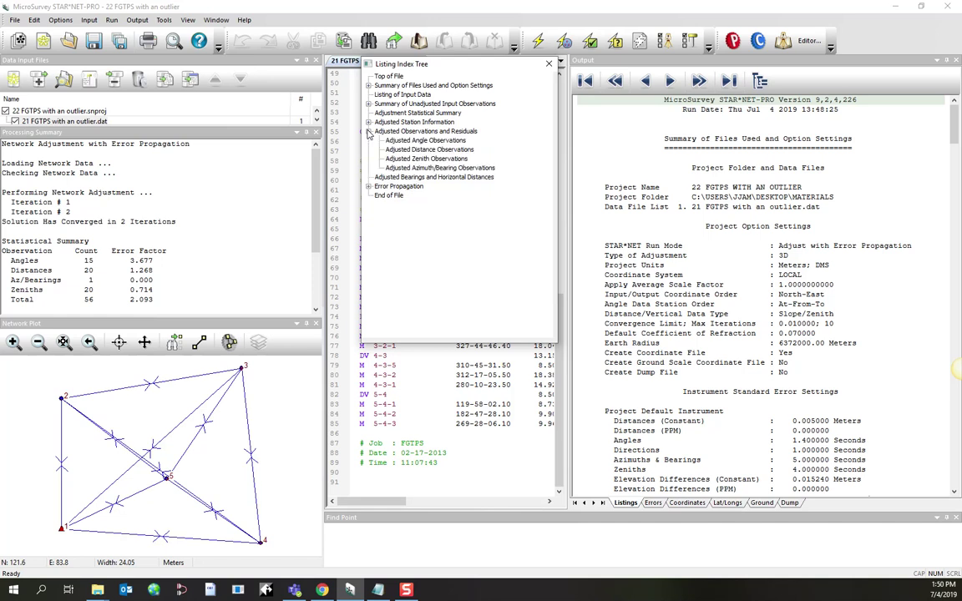
left_click(423, 144)
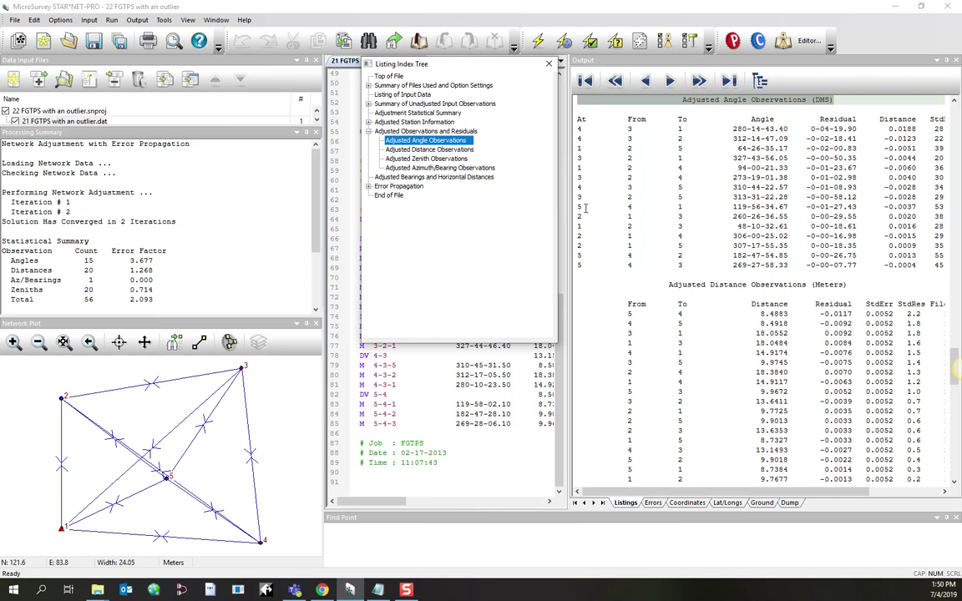
left_click(672, 227)
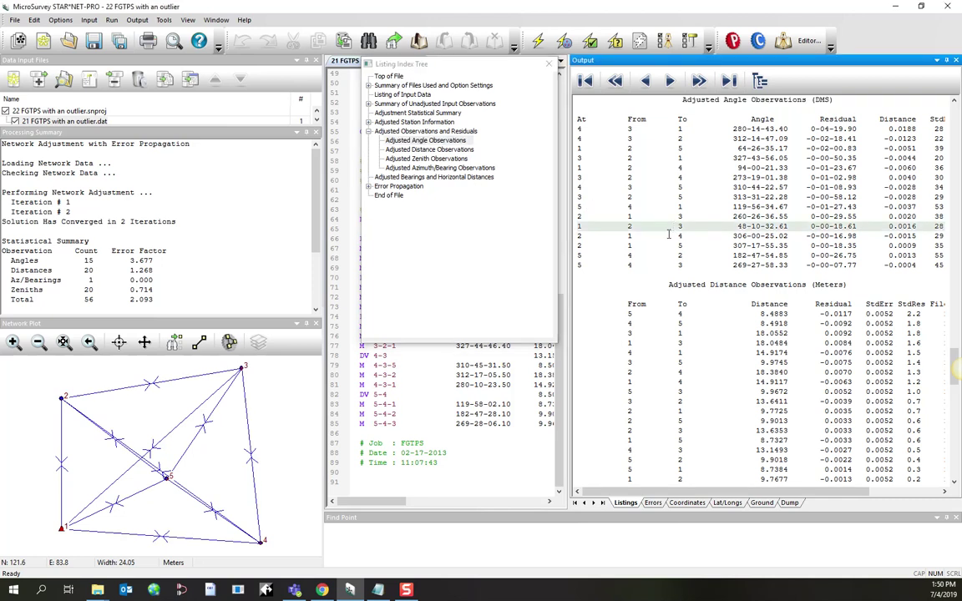
scroll(667, 235, "down", 1)
scroll(667, 235, "down", 1)
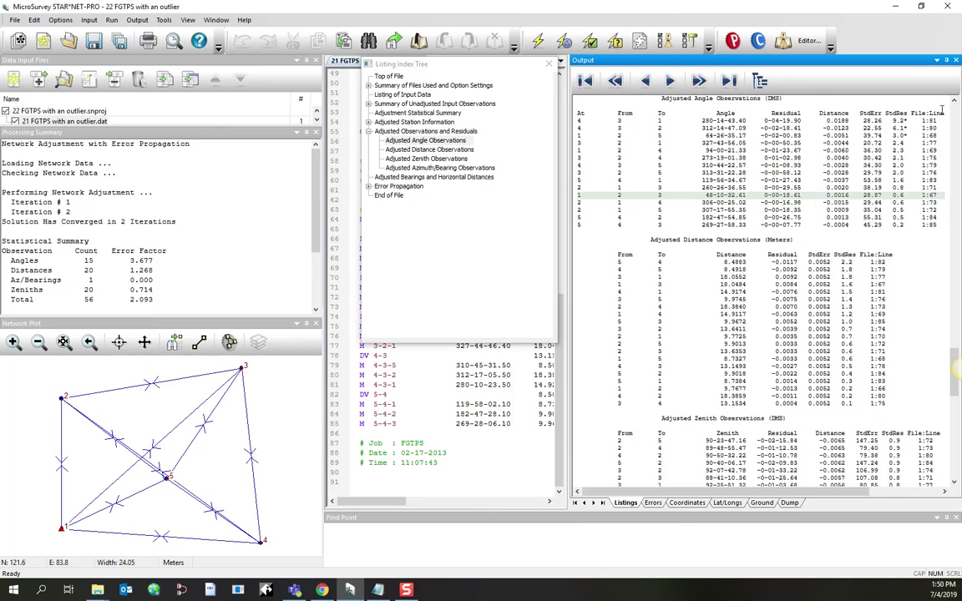
left_click(782, 121)
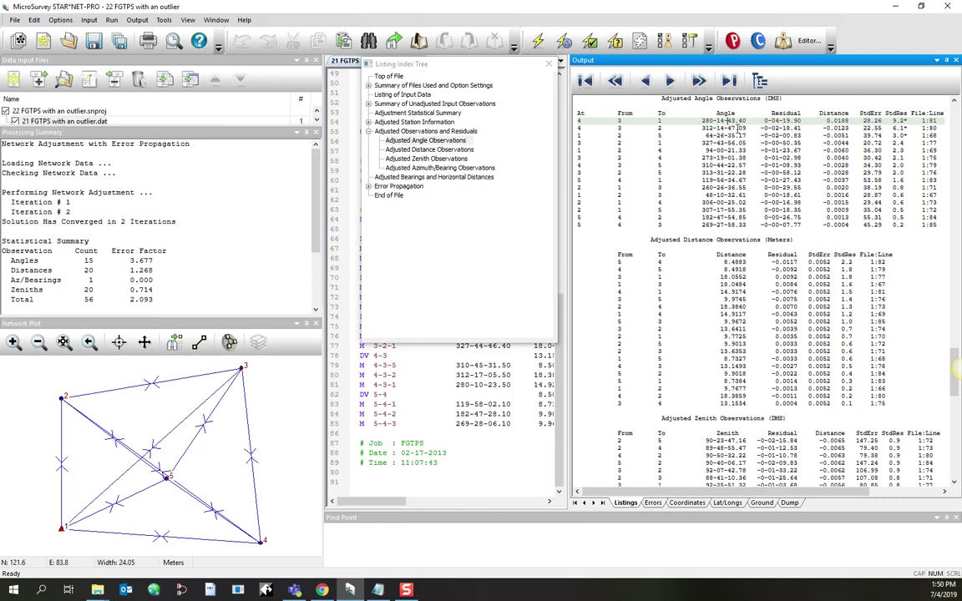
left_click_drag(702, 122, 758, 125)
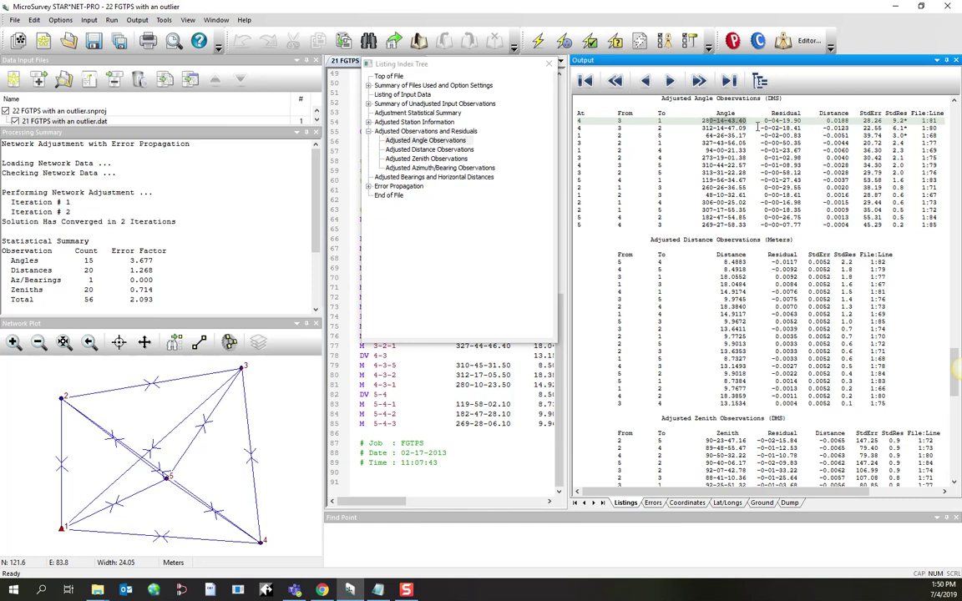
double_click(773, 123)
left_click(801, 121)
left_click_drag(801, 121, 763, 122)
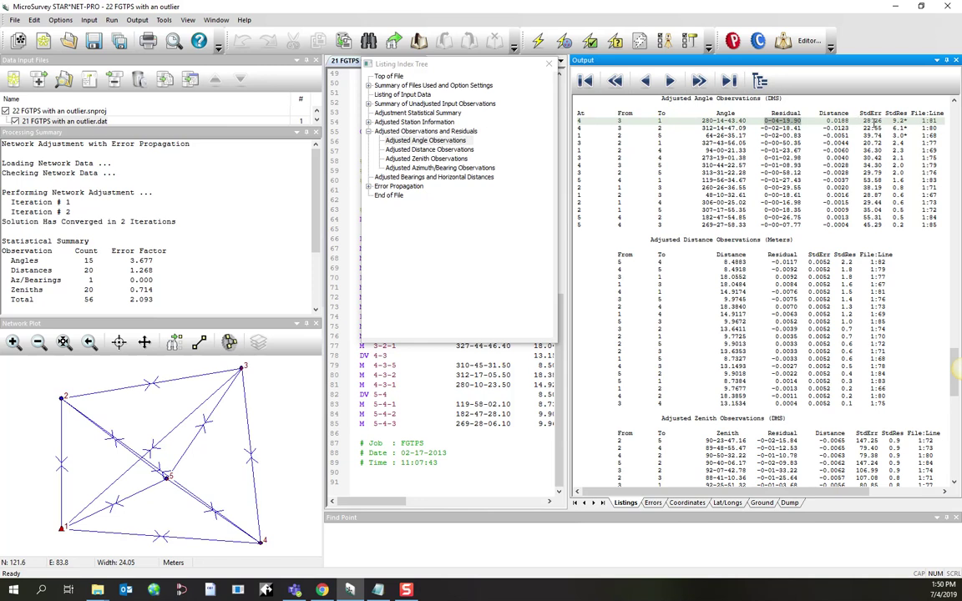
left_click_drag(850, 121, 765, 121)
left_click_drag(850, 121, 829, 121)
left_click_drag(880, 122, 863, 122)
left_click(783, 122)
double_click(872, 122)
mouse_move(802, 121)
left_mouse_down()
mouse_move(777, 121)
mouse_move(785, 126)
left_mouse_up()
left_click_drag(772, 121, 803, 121)
left_click_drag(907, 122, 892, 122)
left_click(901, 135)
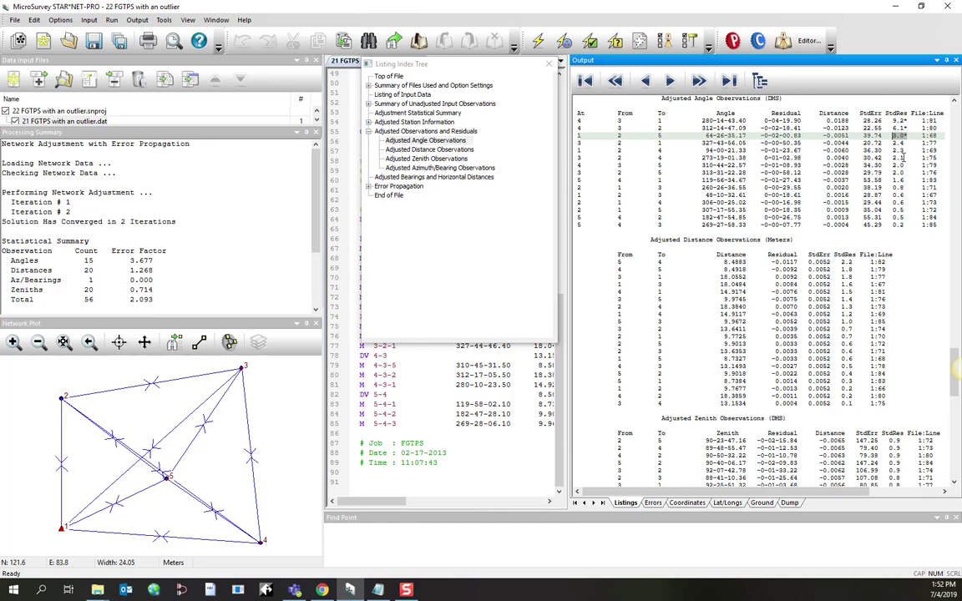
left_click(901, 121)
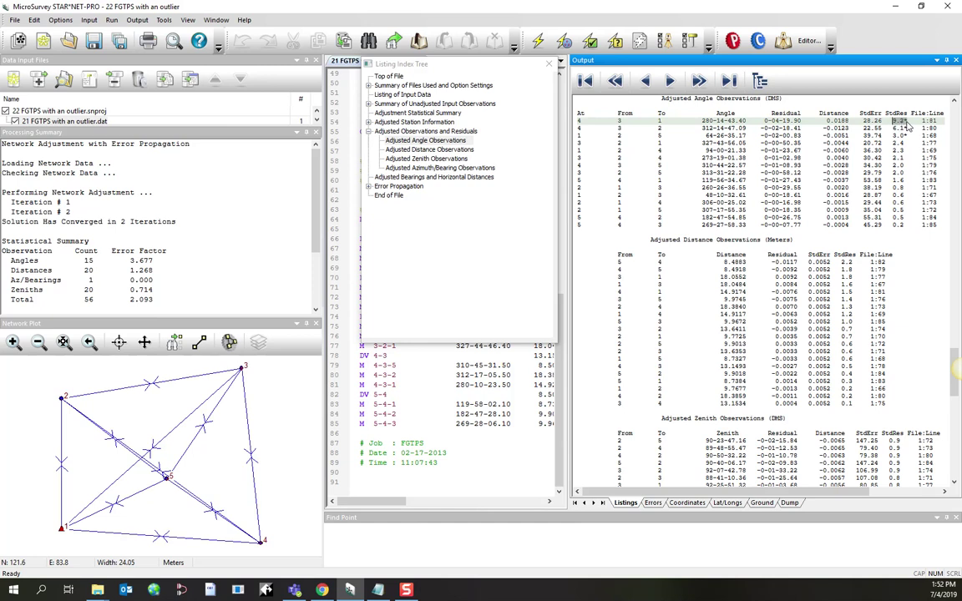
Step: Confirm in Project options' Listing File settings that adjusted observations sort by Std Residual
left_click(60, 20)
left_click(71, 33)
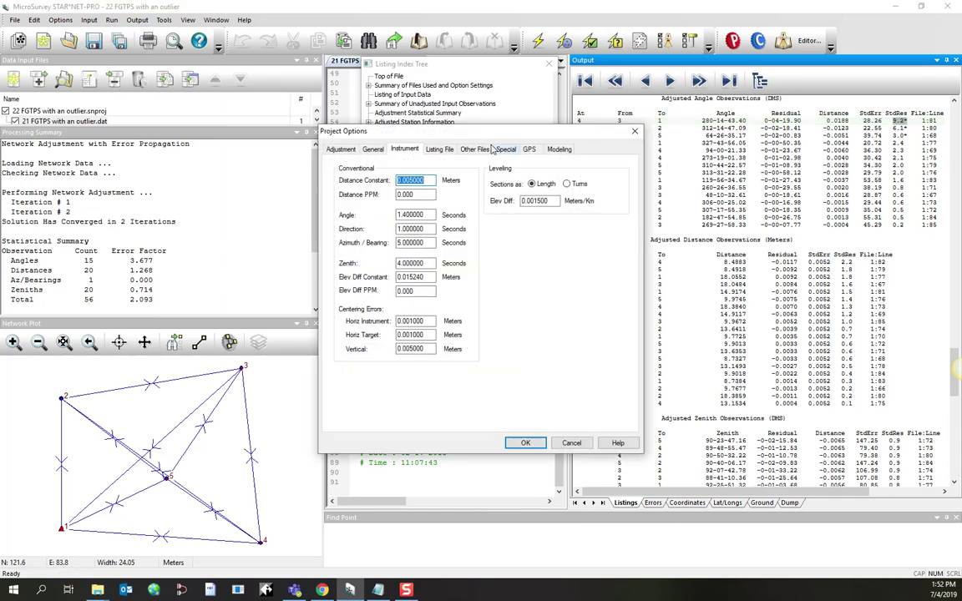
left_click(437, 150)
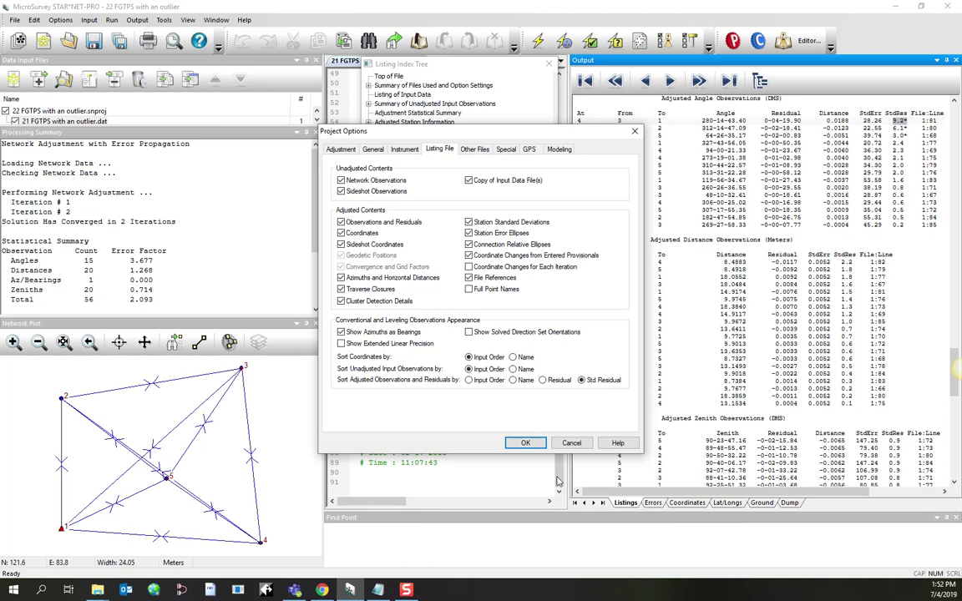
key("Return")
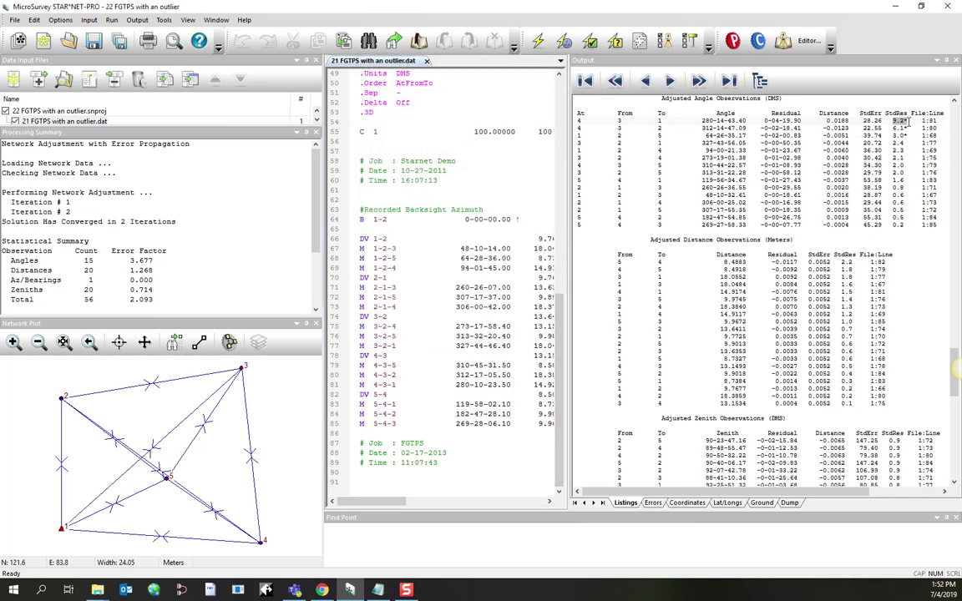
Step: Jump from the listing to line 81 (M 4-3-1) and comment it out with #
left_click(916, 120)
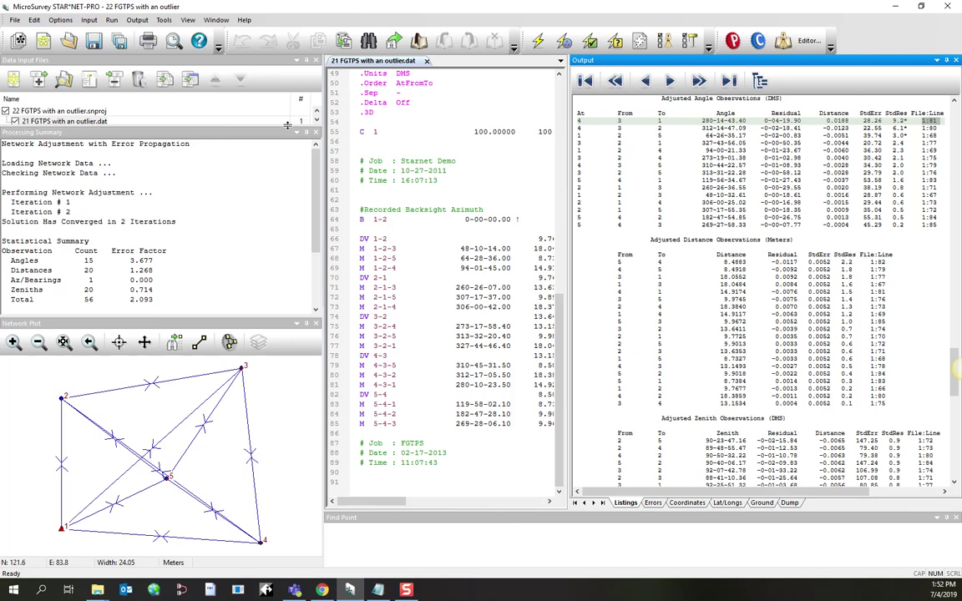
left_click_drag(303, 128, 307, 163)
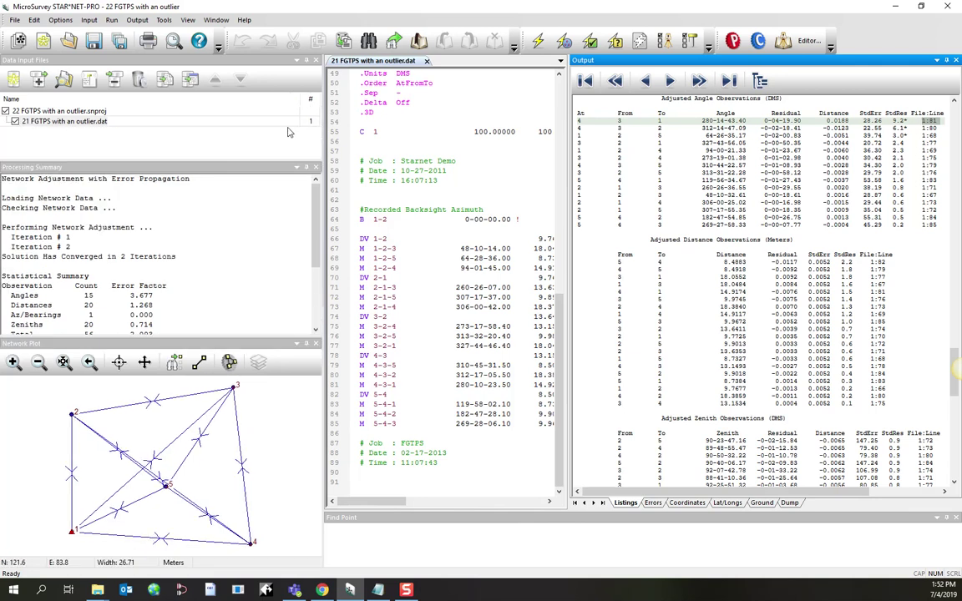
double_click(932, 122)
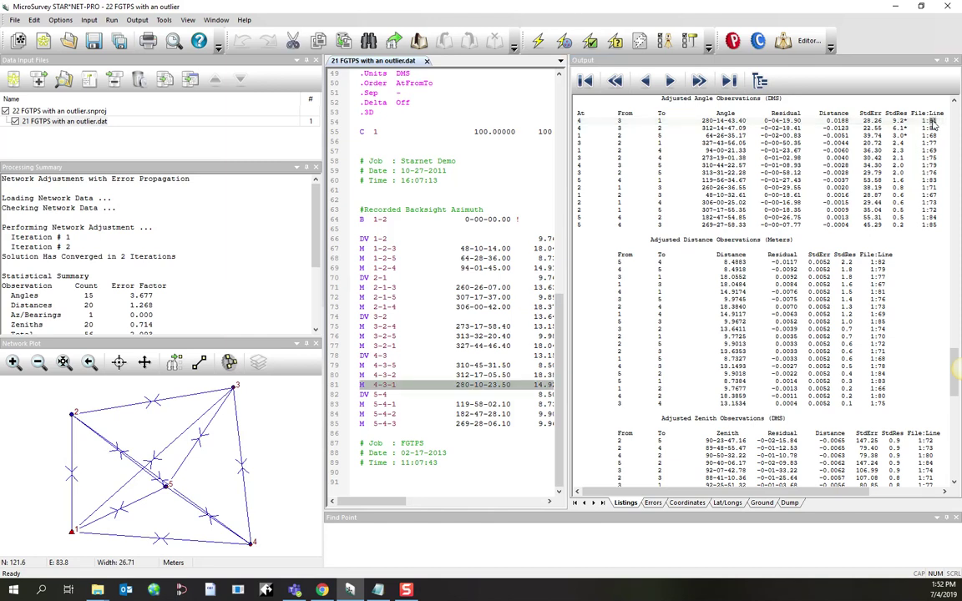
left_click(362, 385)
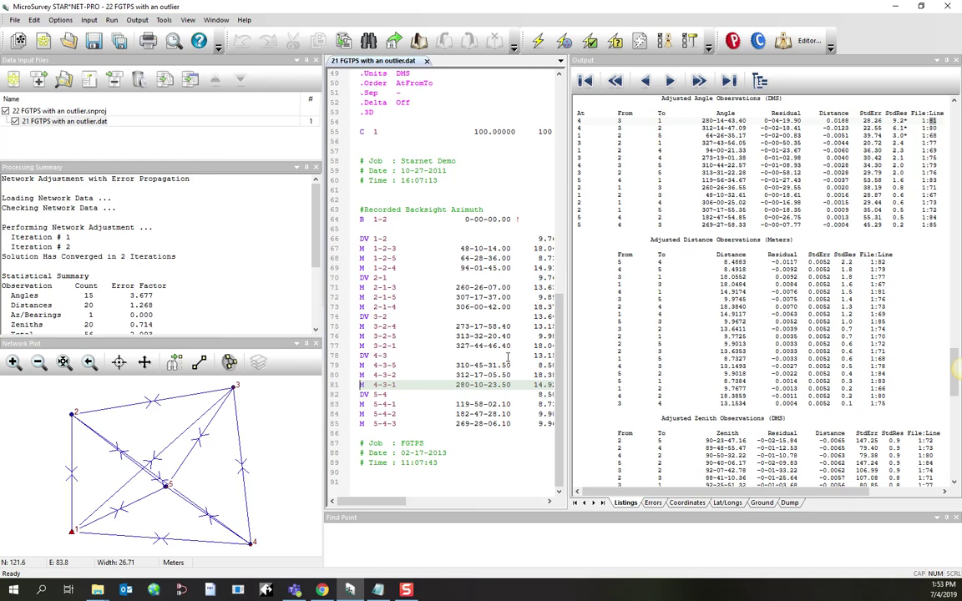
type("#")
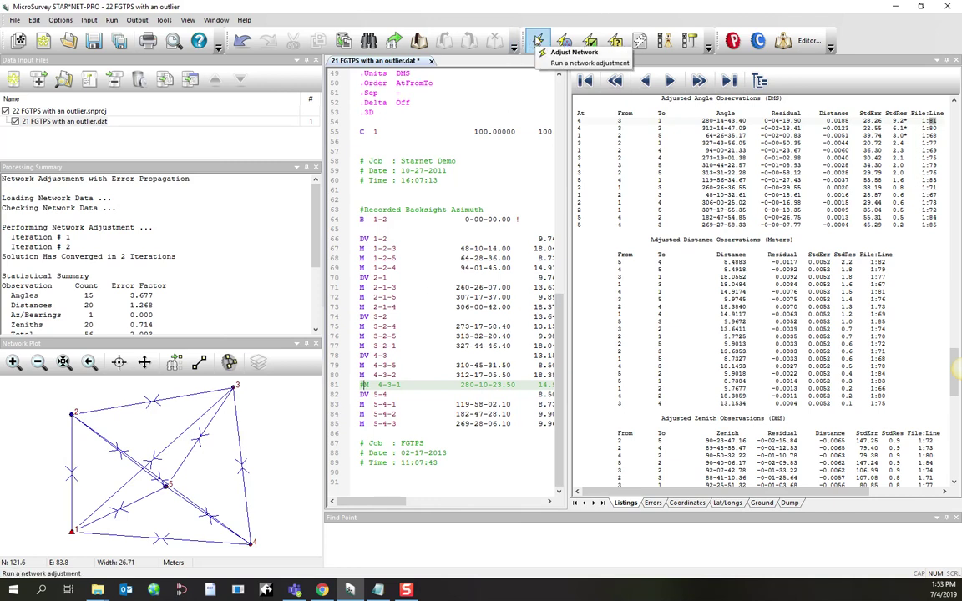
Step: Save the data file and rerun the adjustment: total error factor 0.943 within bounds 0.784/1.215
left_click(539, 41)
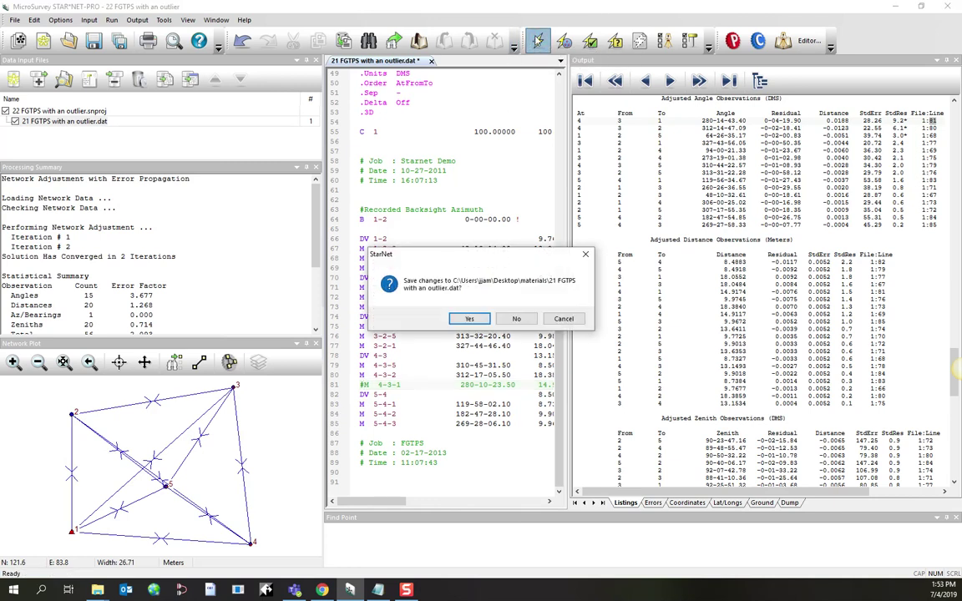
left_click(475, 315)
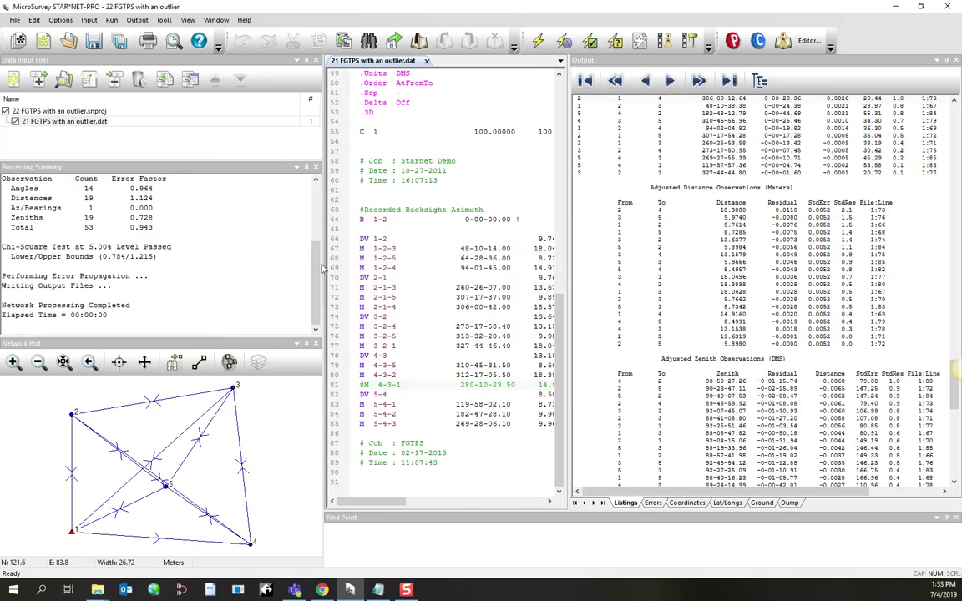
scroll(314, 267, "up", 1)
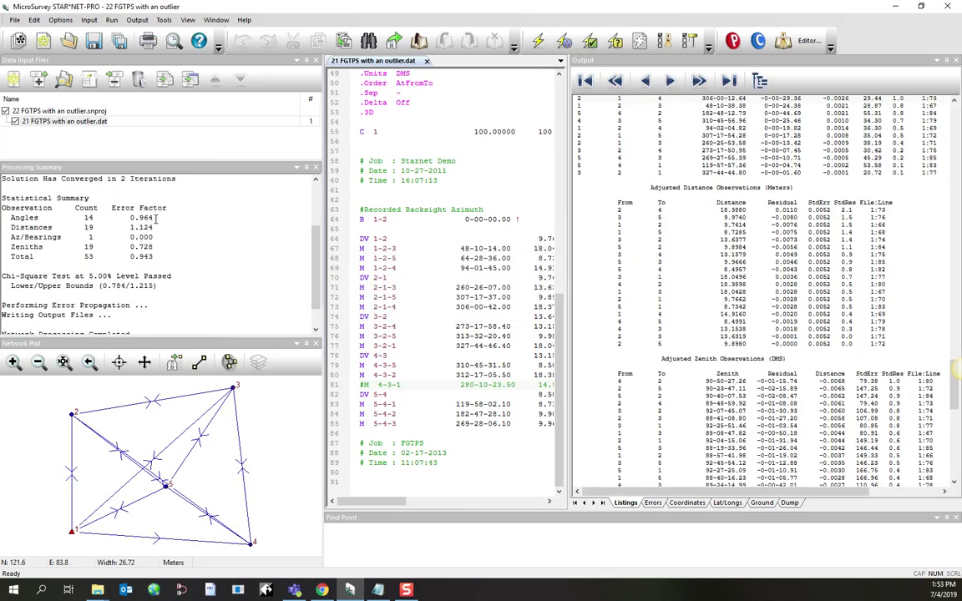
left_click(138, 218)
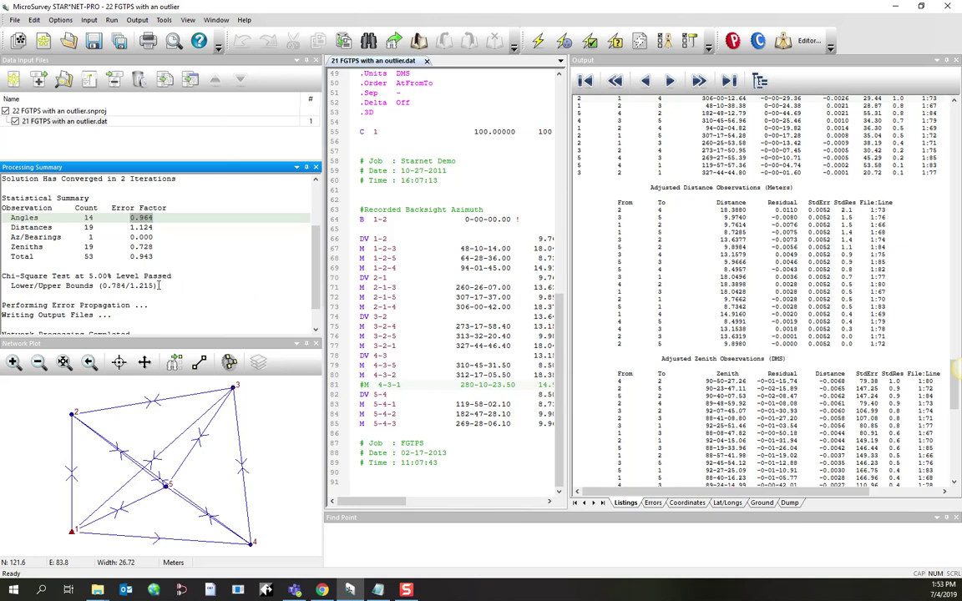
key("Down")
key("Down")
key("Down")
key("Down")
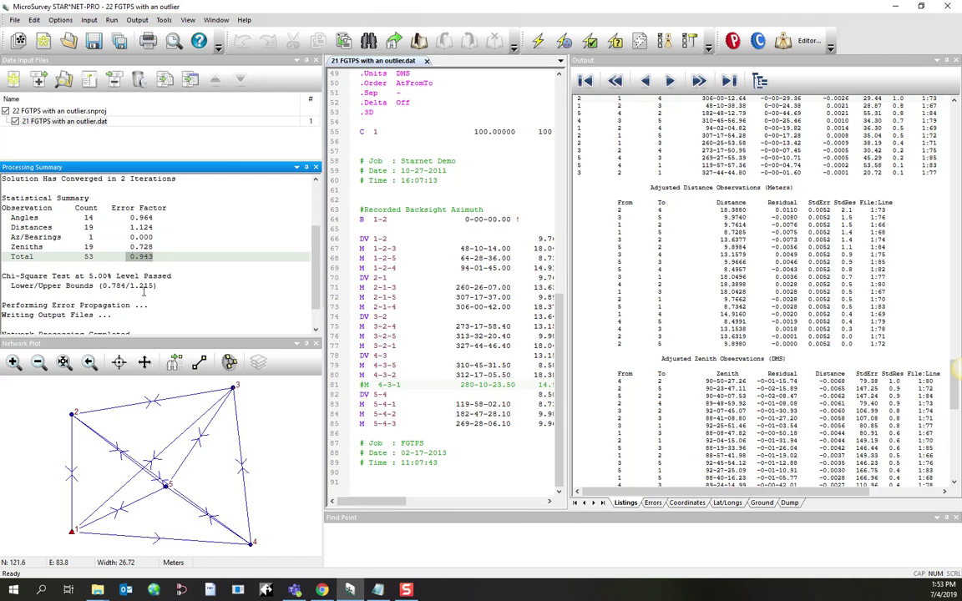
left_click_drag(154, 285, 101, 285)
left_click(212, 238)
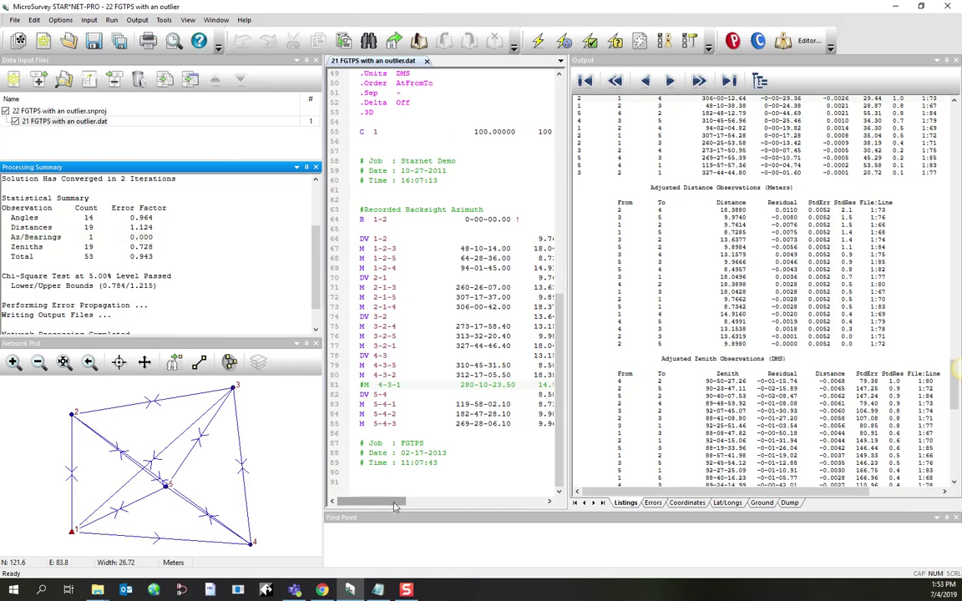
left_click_drag(394, 503, 367, 504)
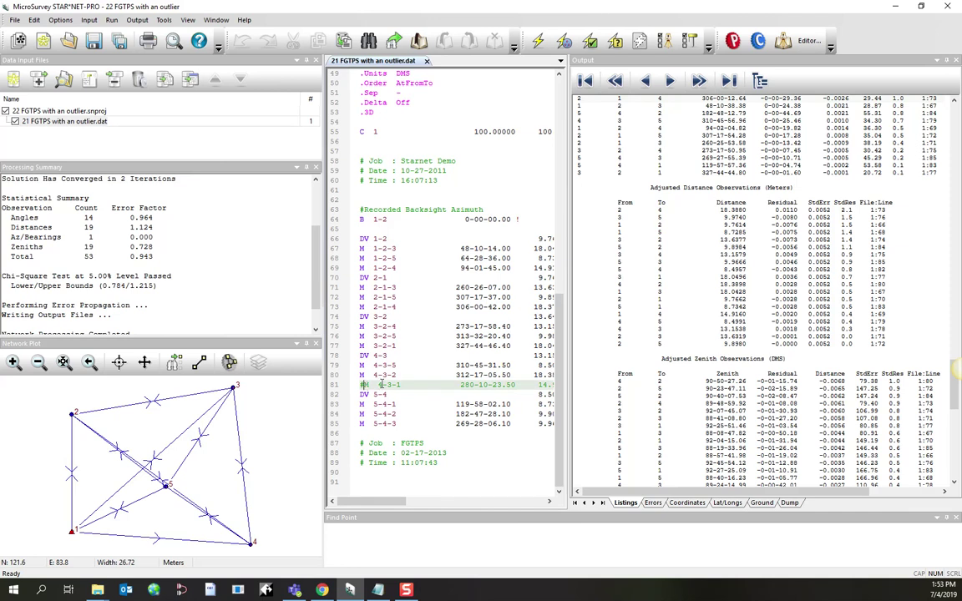
Step: Remove the # from line 81 and append *&& after the zenith 92-02-34.00
left_click(508, 384)
left_click_drag(392, 504, 406, 460)
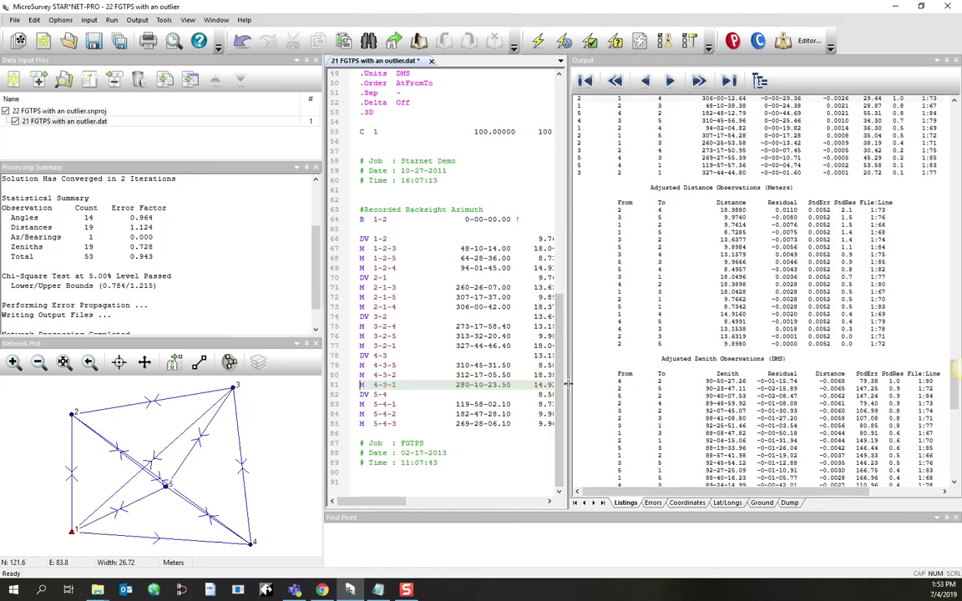
left_click_drag(567, 384, 816, 398)
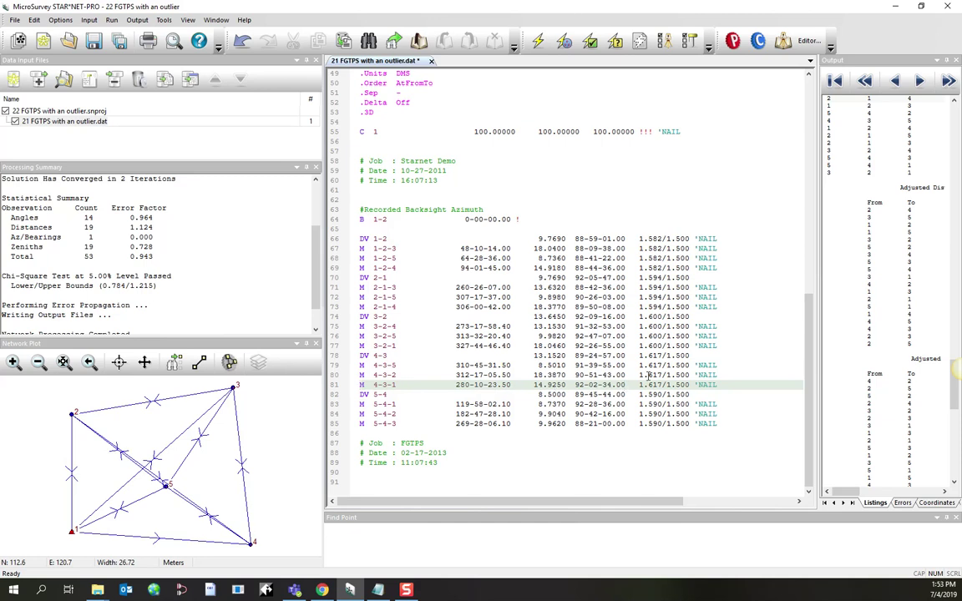
key("Right")
type("*&&")
Step: Review line 81: angle 280-10-23.50, distance 14.9250, zenith 92-02-34.00, and the * freeing the angle
left_click_drag(643, 385, 630, 384)
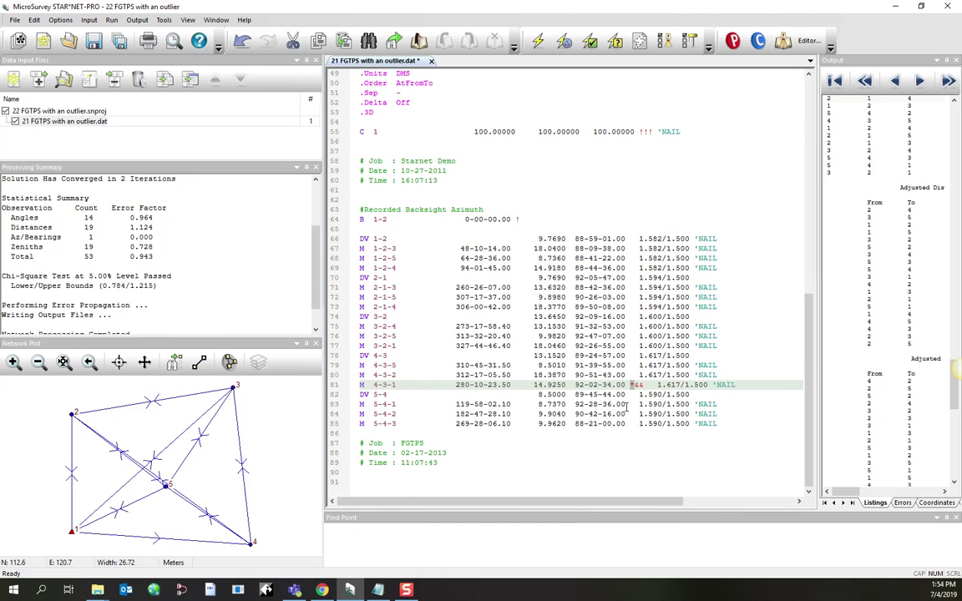
left_click_drag(513, 385, 456, 385)
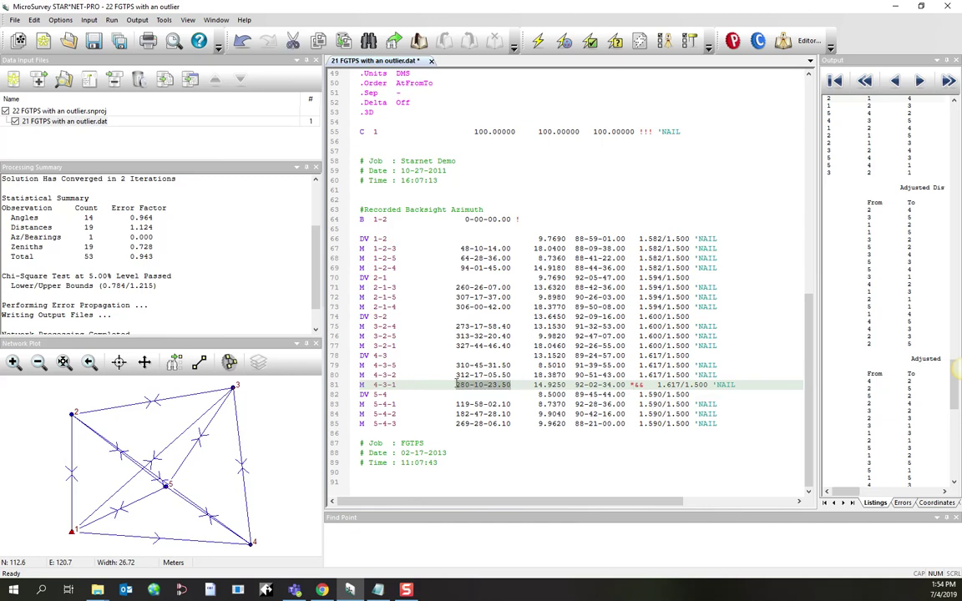
left_click(636, 385)
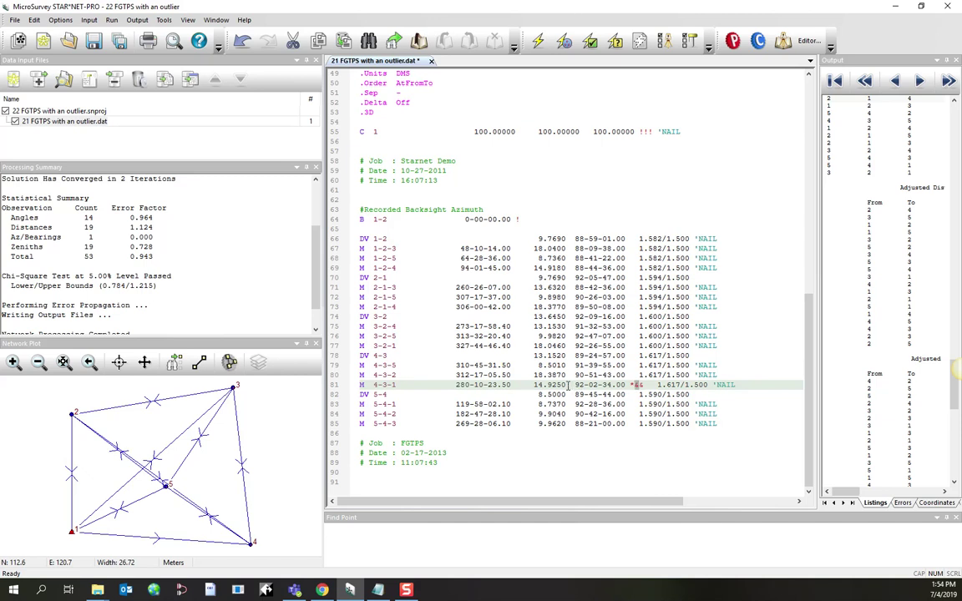
left_click_drag(566, 385, 535, 385)
left_click_drag(643, 386, 576, 387)
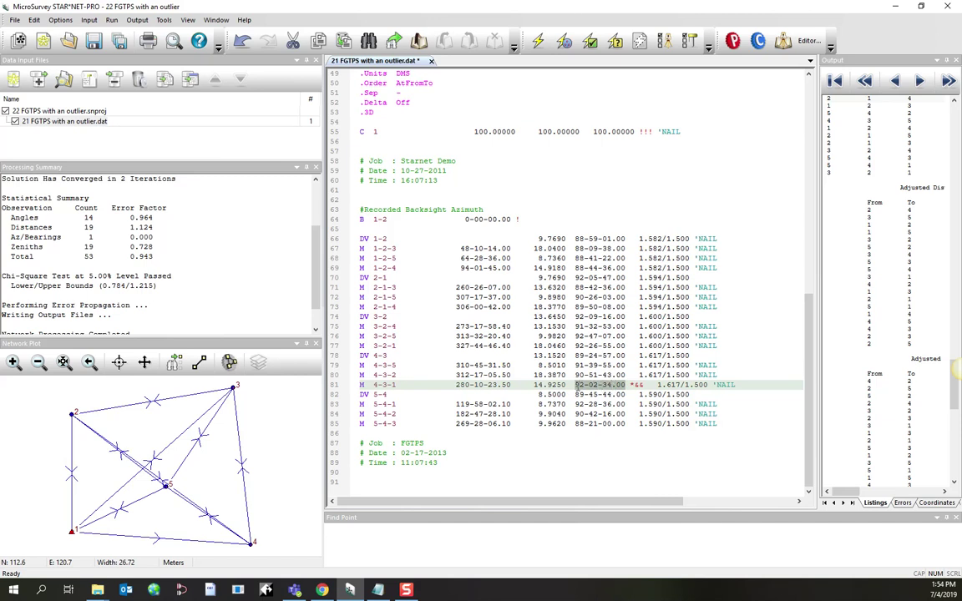
left_click(633, 404)
left_click_drag(635, 385, 630, 386)
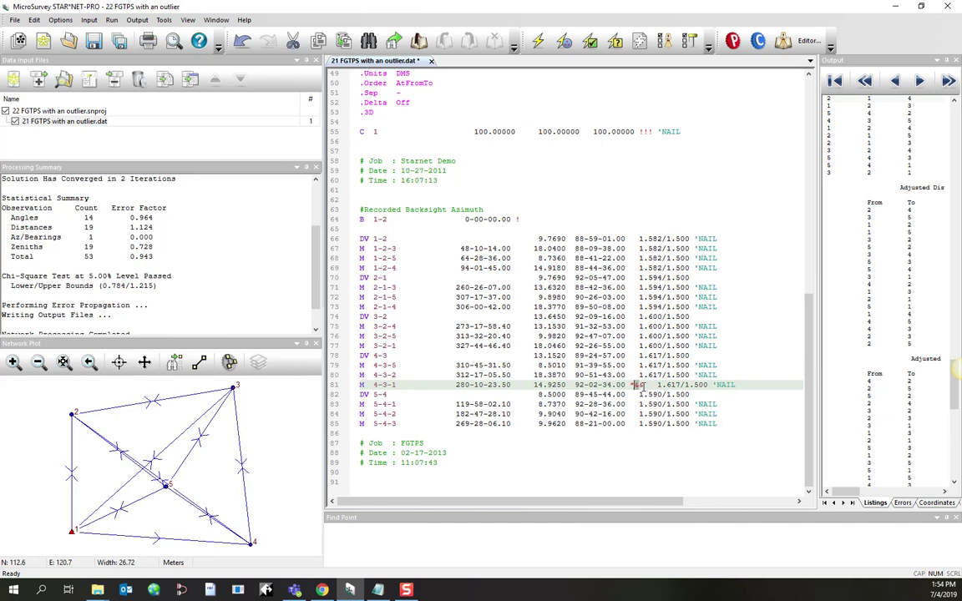
left_click(639, 385)
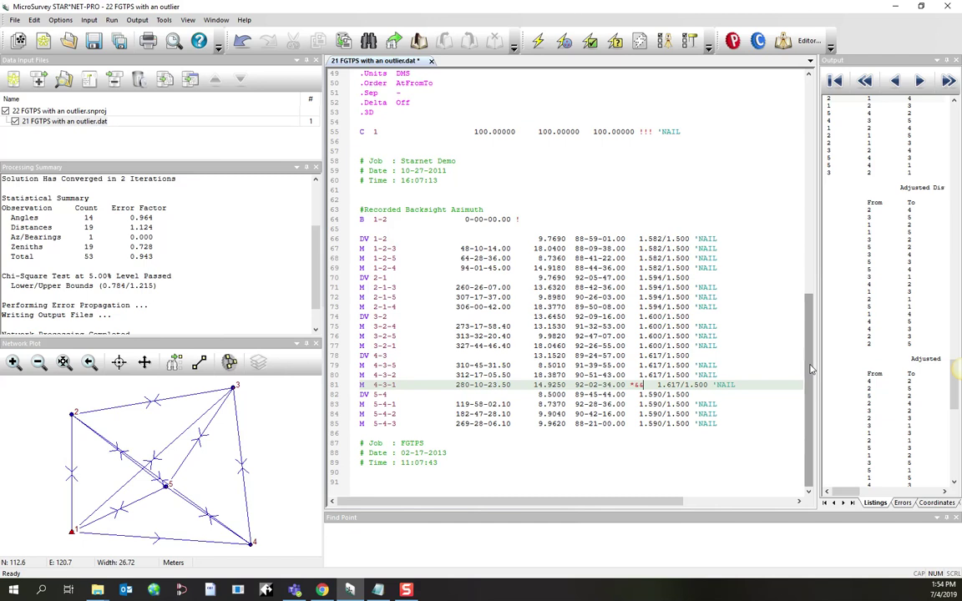
scroll(809, 370, "up", 3)
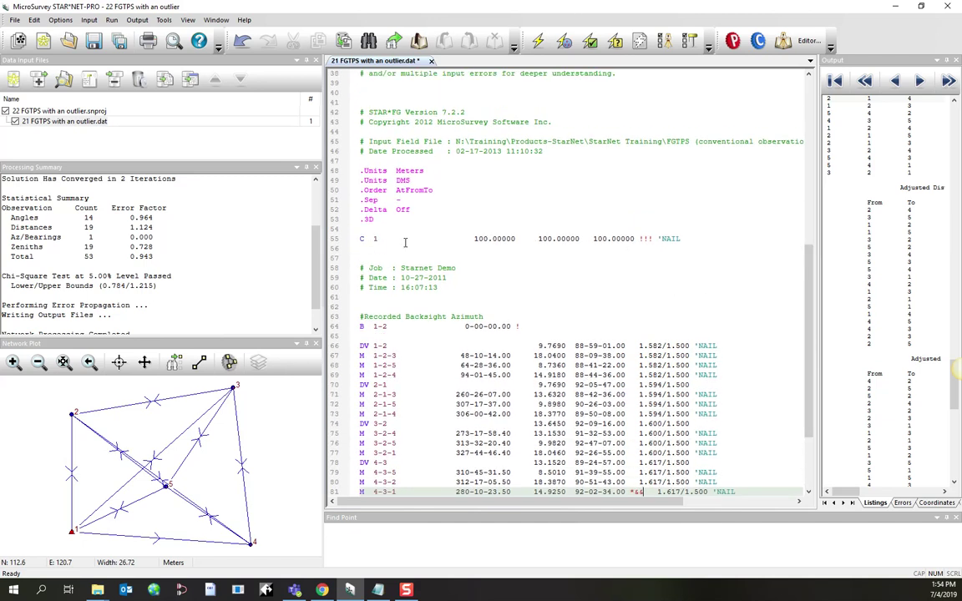
Step: Compare the !!! fixity codes on line 55 with the *&& codes on line 81
left_click(652, 238)
double_click(651, 238)
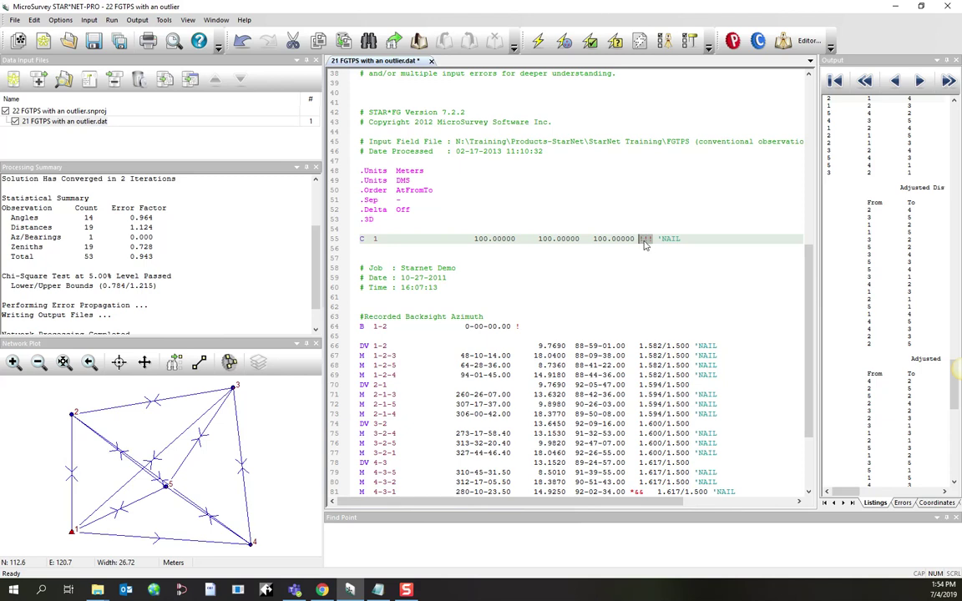
scroll(766, 356, "down", 4)
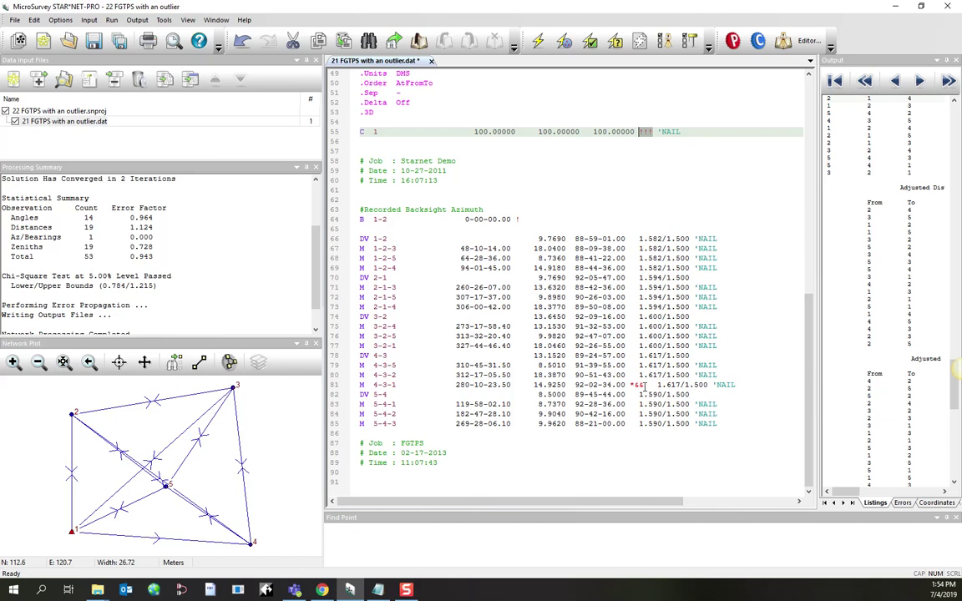
left_click(644, 386)
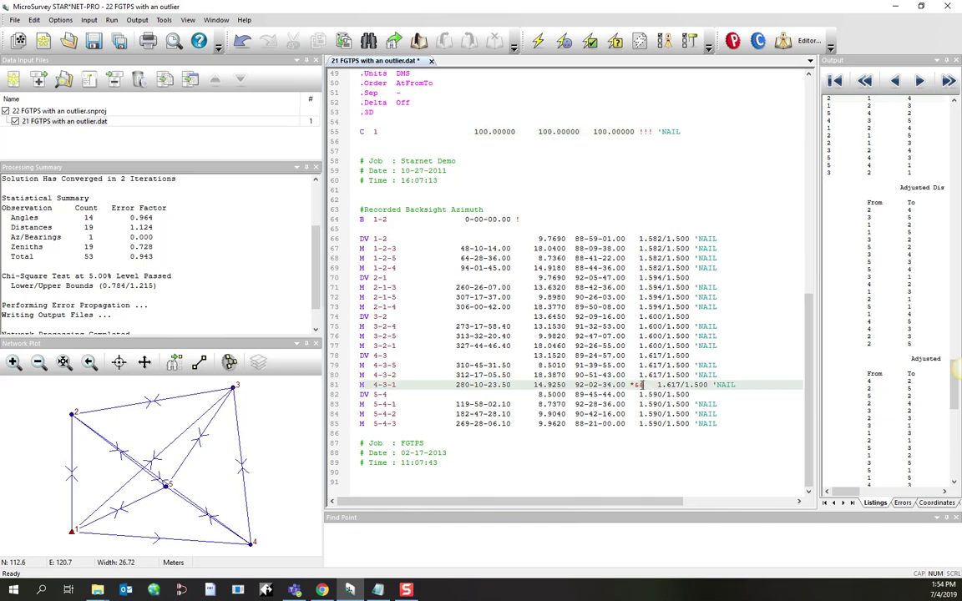
left_click_drag(645, 386, 638, 385)
left_click_drag(625, 385, 573, 385)
Step: Check the instrument standard error settings in Project options, then start the adjustment again
left_click(60, 20)
left_click(74, 33)
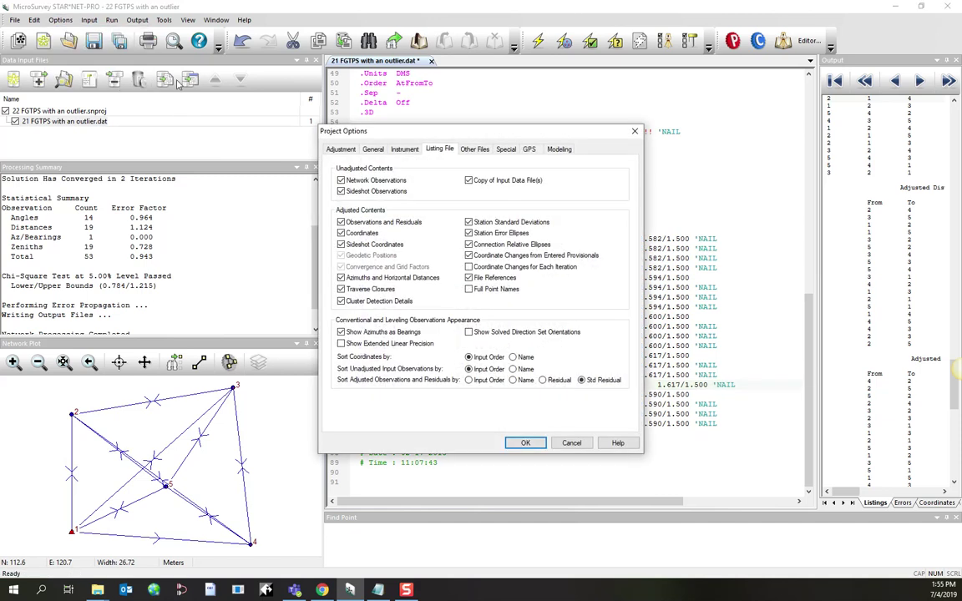
left_click(404, 149)
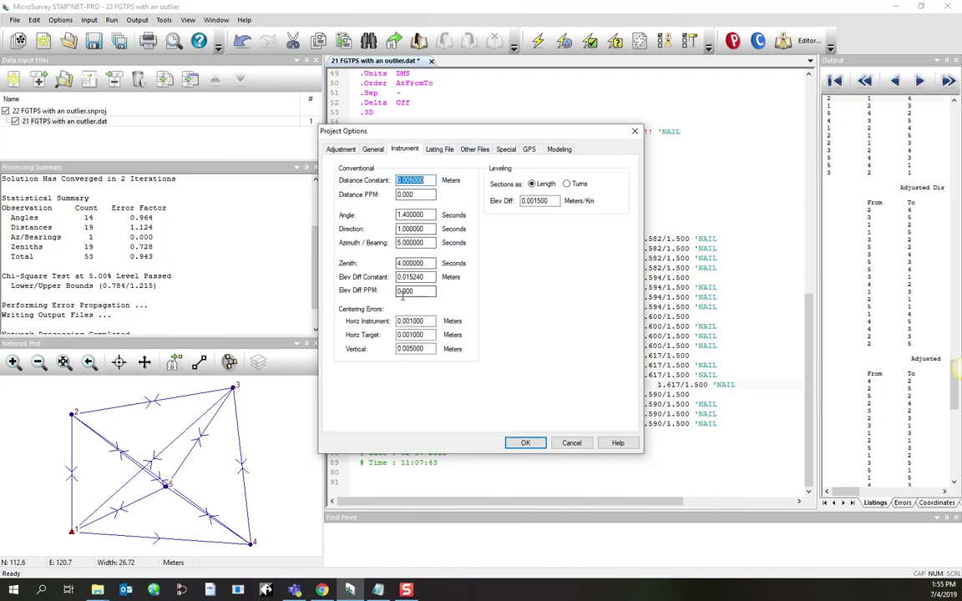
left_click(635, 131)
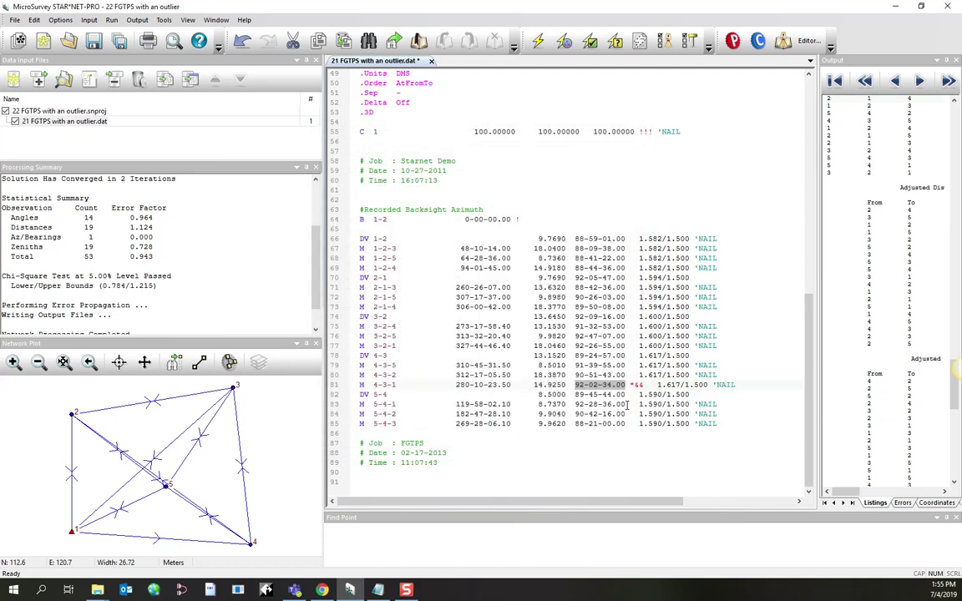
left_click(630, 385)
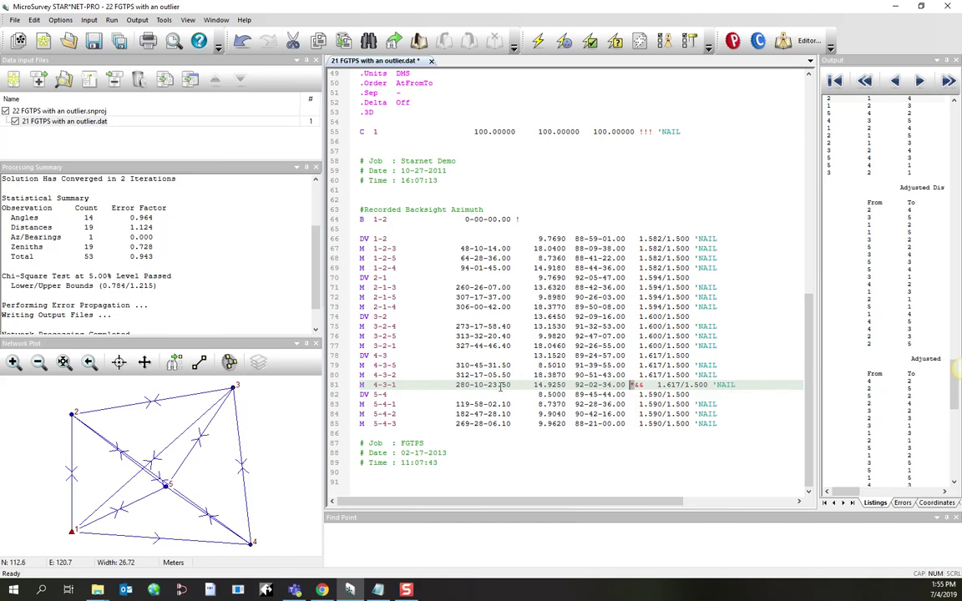
left_click_drag(510, 385, 457, 385)
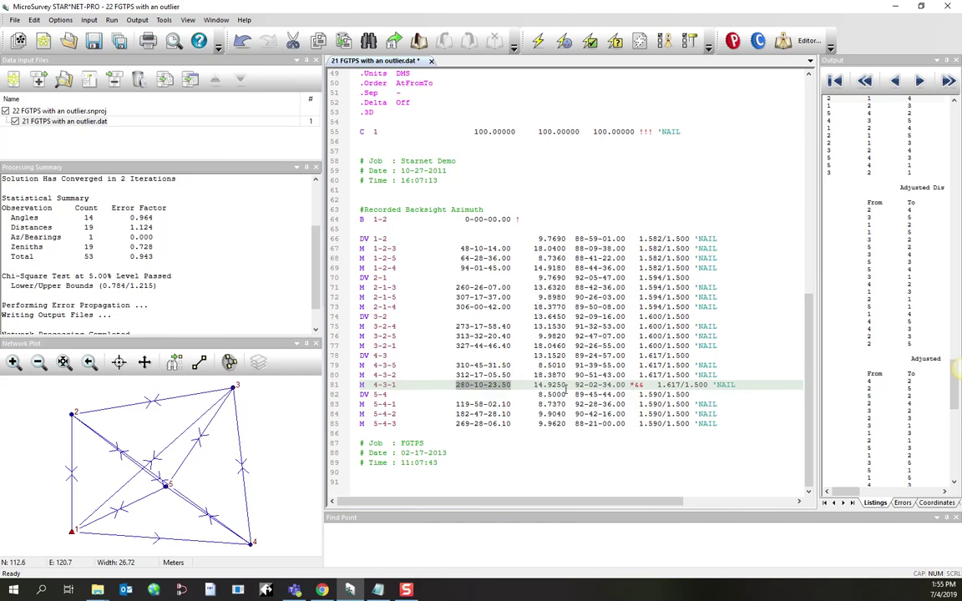
left_click(538, 41)
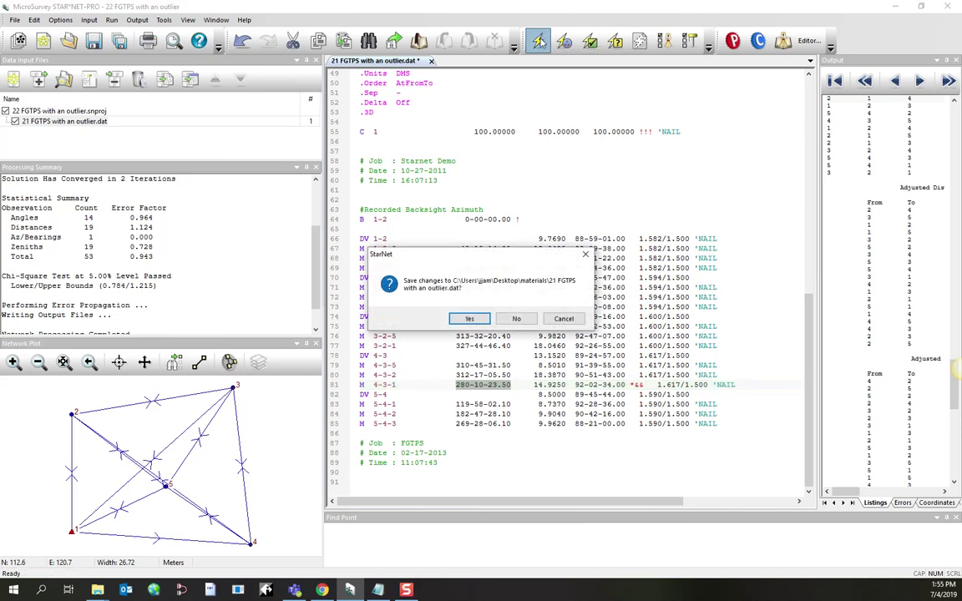
Step: Save the data file and re-adjust, confirming total error factor 0.927 passes chi-square (angles 0.959)
left_click(470, 319)
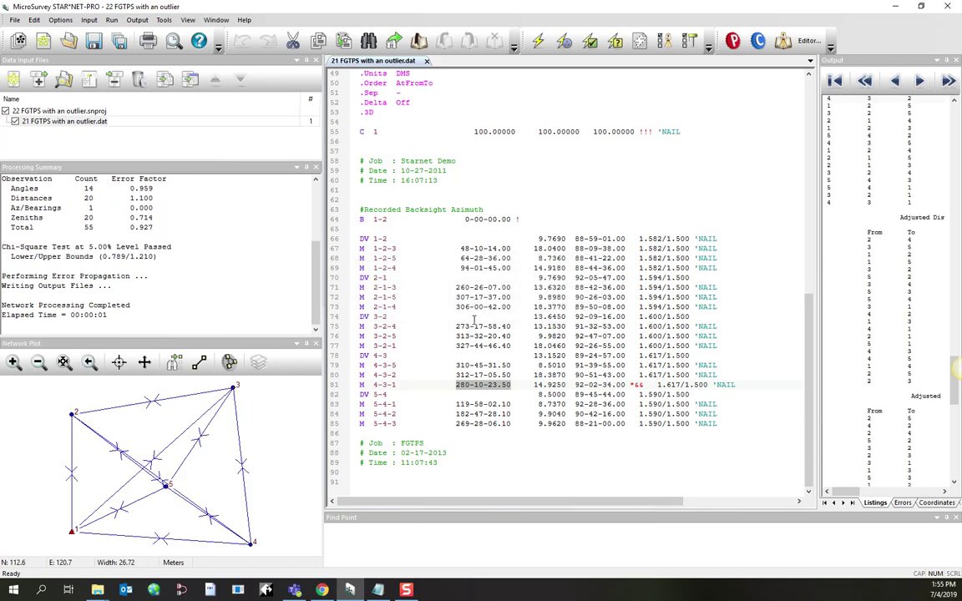
left_click_drag(157, 189, 132, 192)
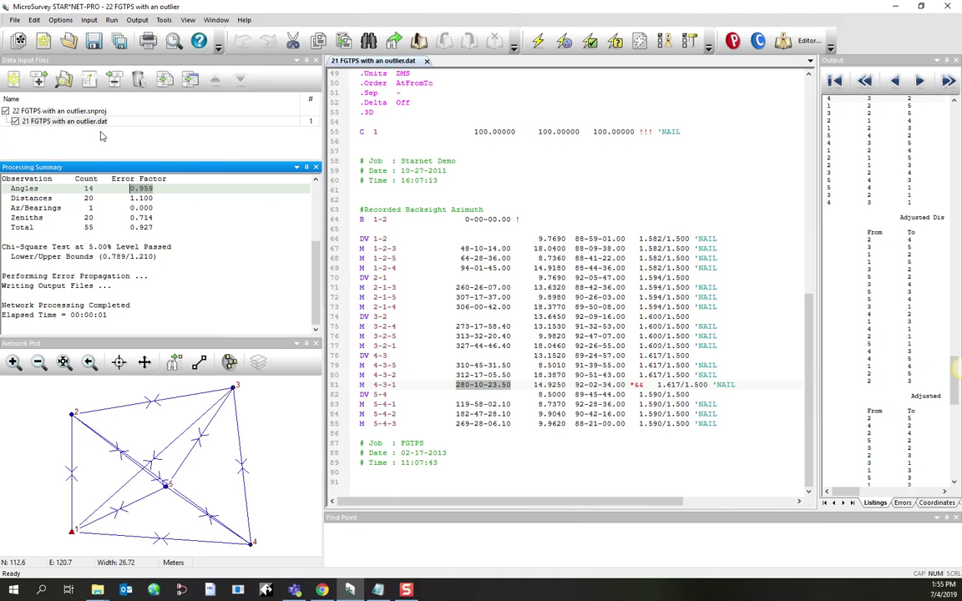
left_click(60, 20)
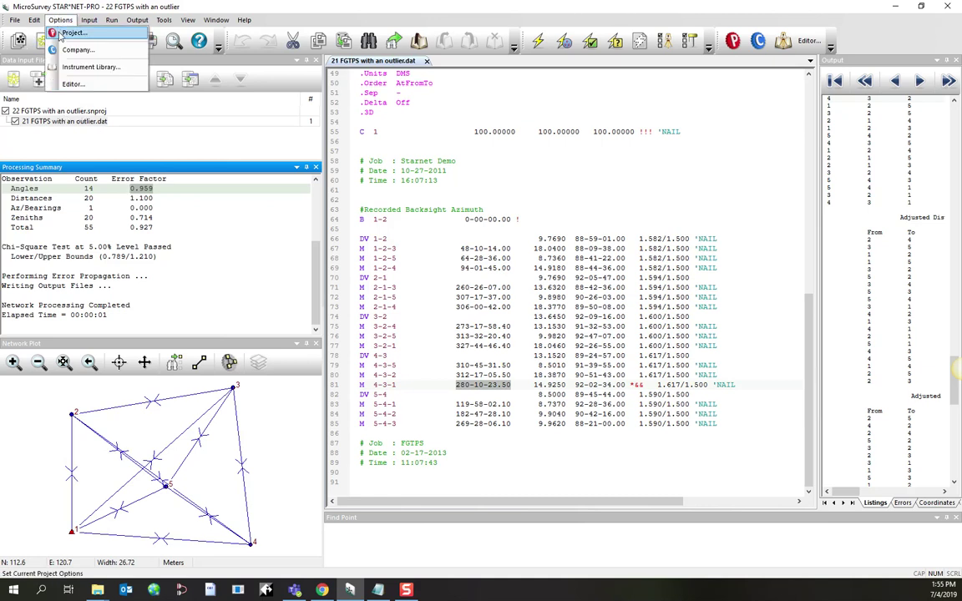
Step: Check the Project Options Listing File settings: adjusted observations and residuals sorted by Std Residual
left_click(67, 34)
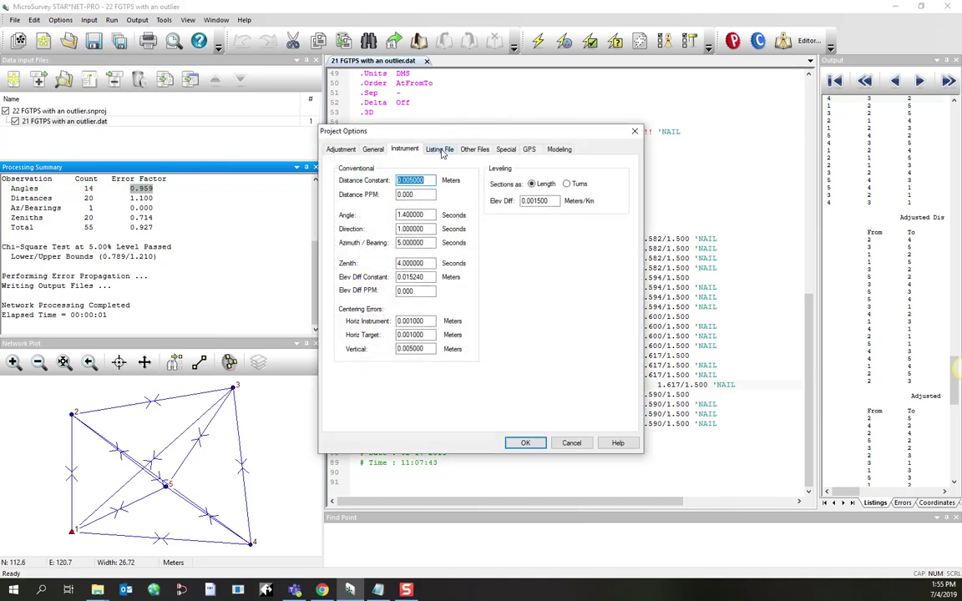
left_click(440, 150)
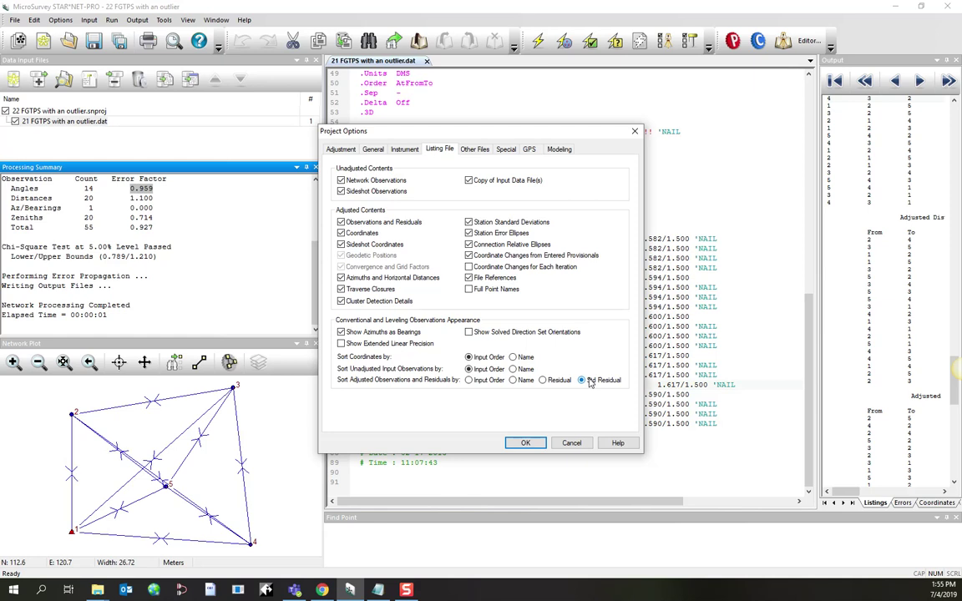
left_click(405, 149)
left_click(439, 150)
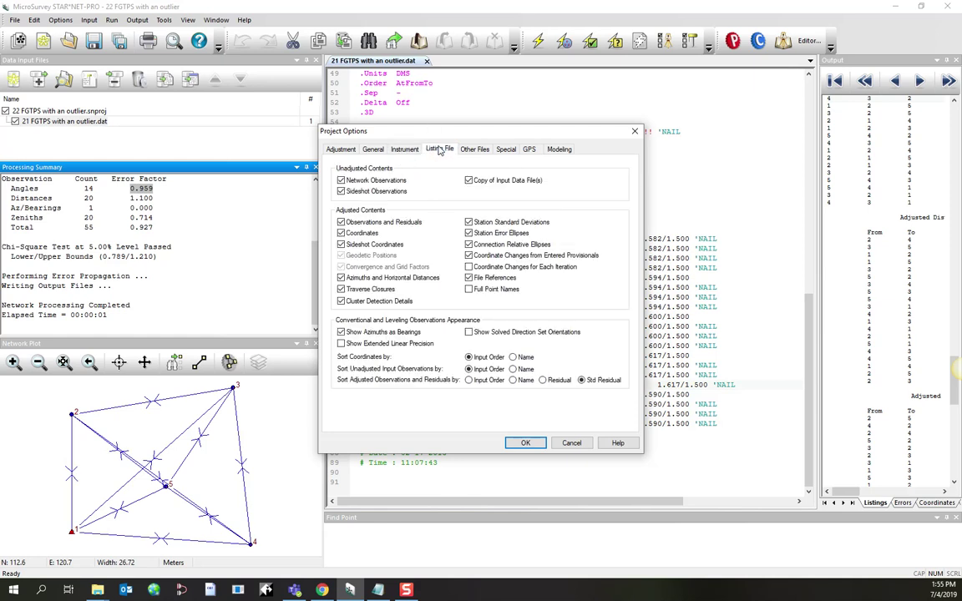